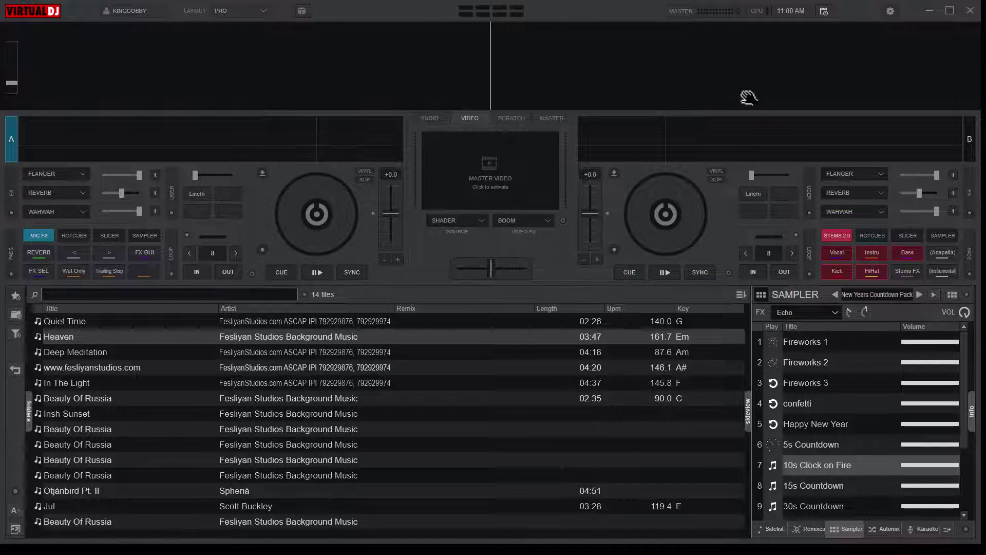
Open the Event Scheduler and move its window to the upper left.
click(822, 12)
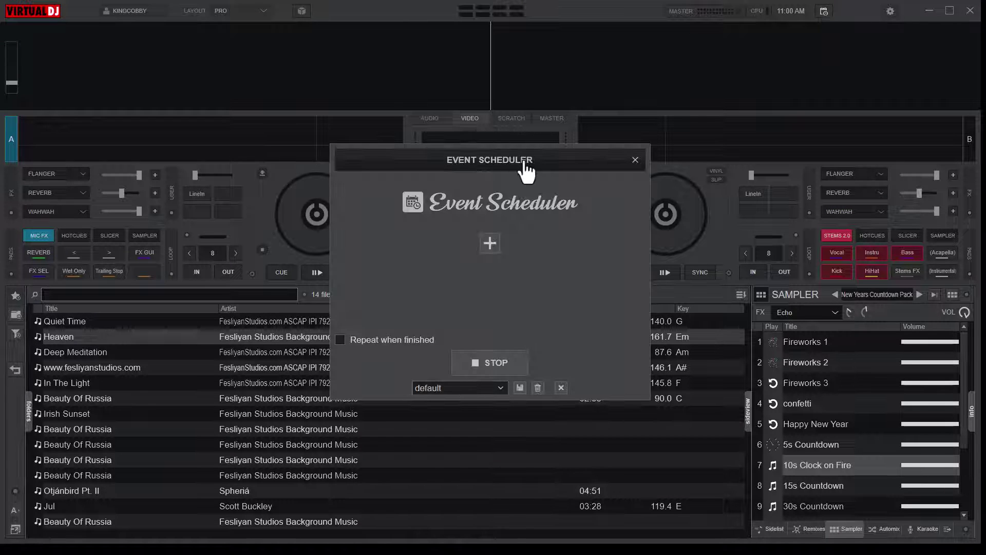
drag(531, 160, 290, 117)
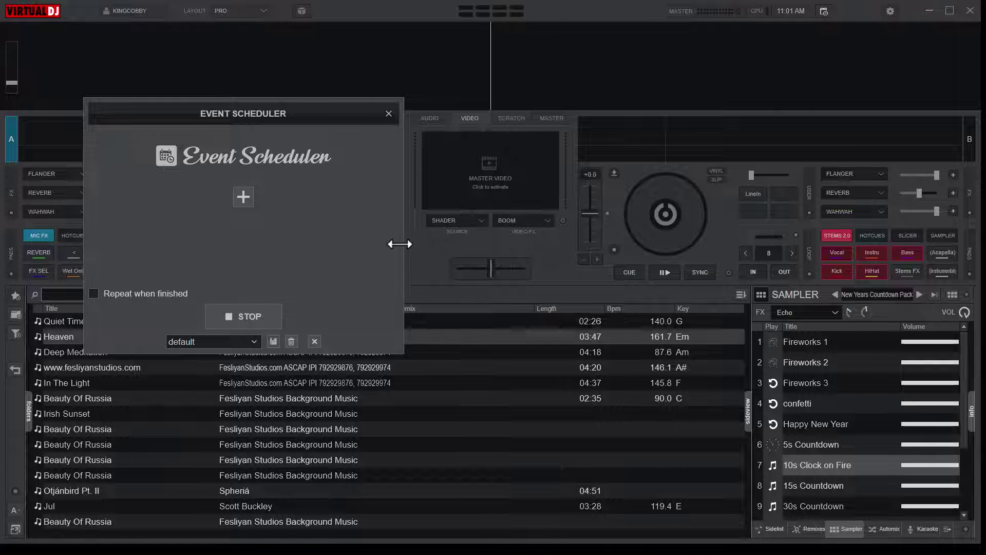
Add a new event item, reposition the form, and set its action to Play a sample.
click(245, 199)
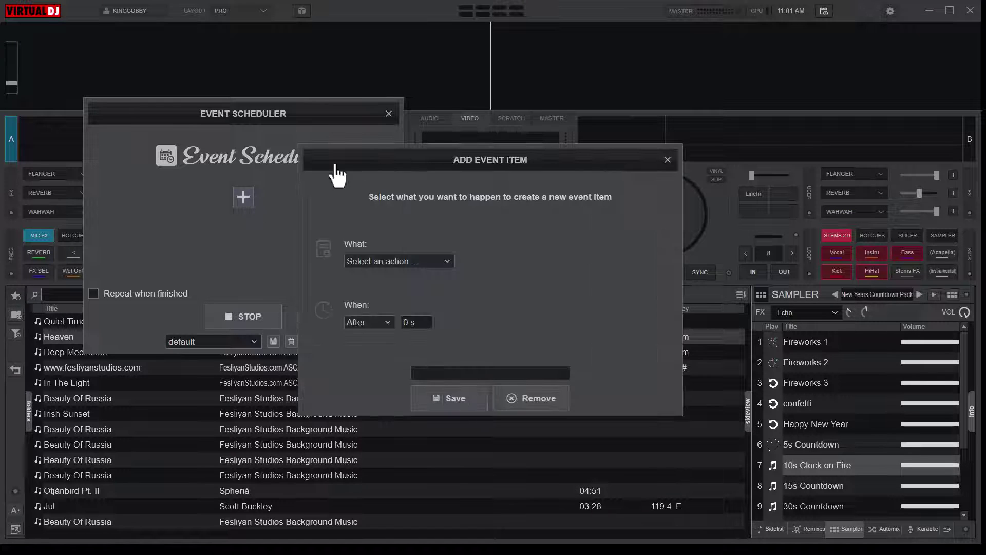
drag(436, 159, 229, 136)
click(208, 237)
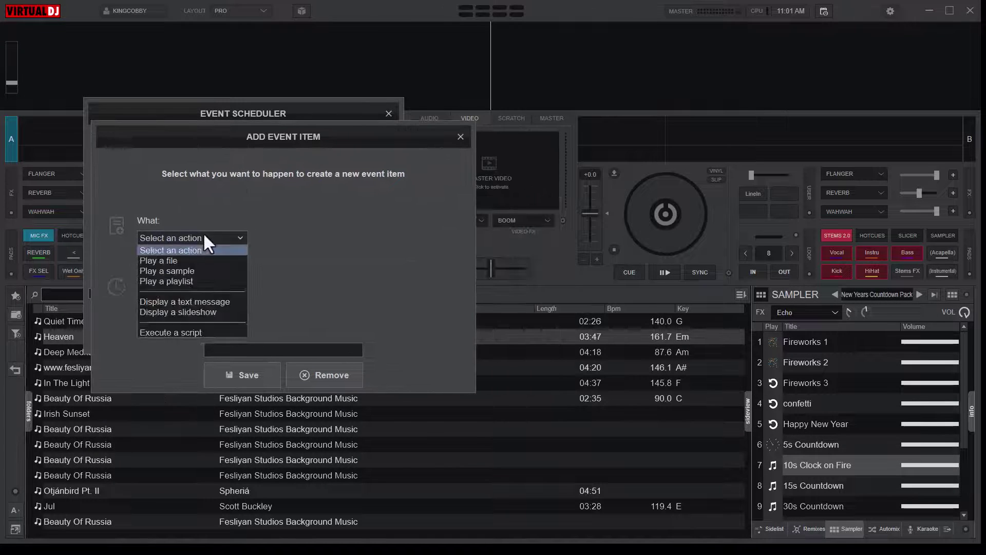
click(184, 269)
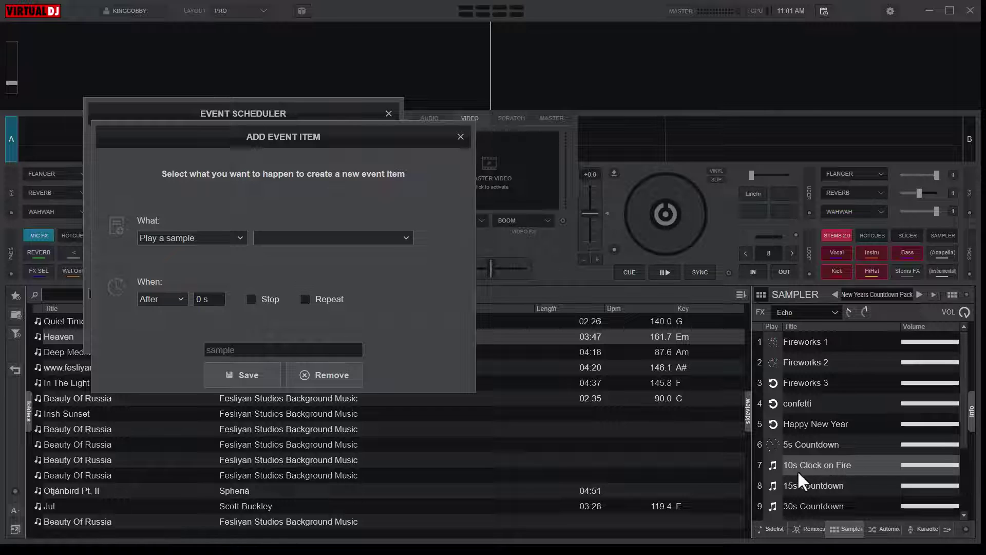
drag(354, 137, 313, 133)
Preview the 10s Clock on Fire video from sampler row 7, then close the preview window.
click(768, 464)
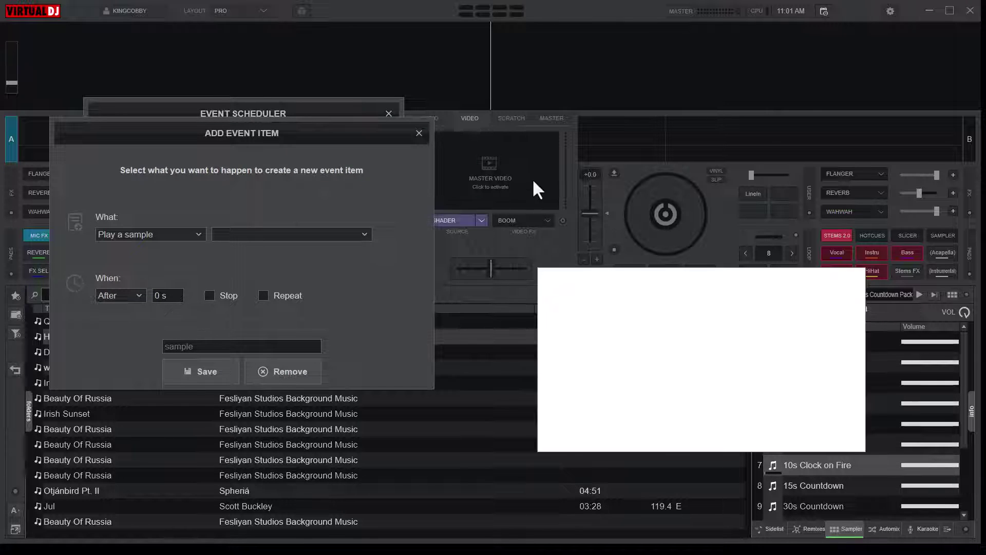
drag(748, 346, 602, 328)
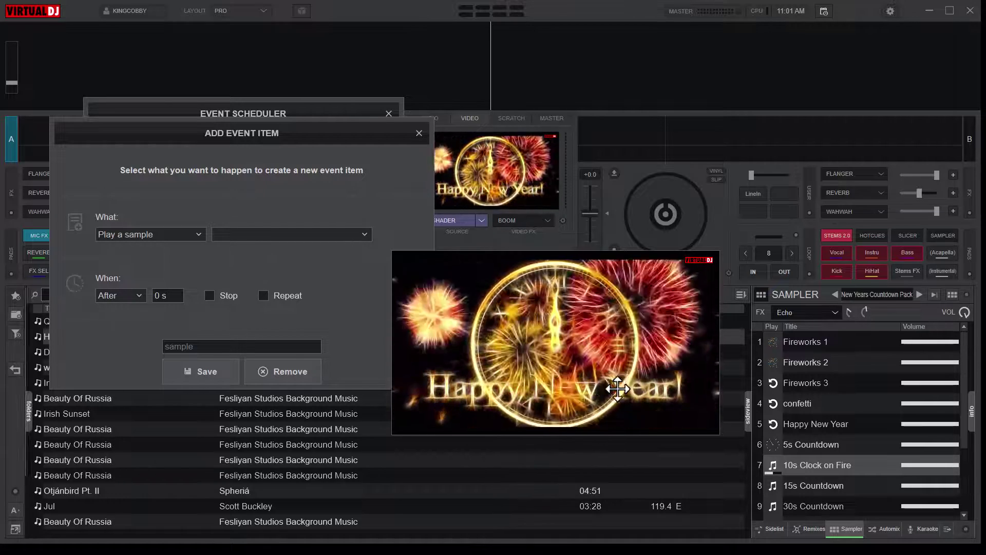
right_click(637, 334)
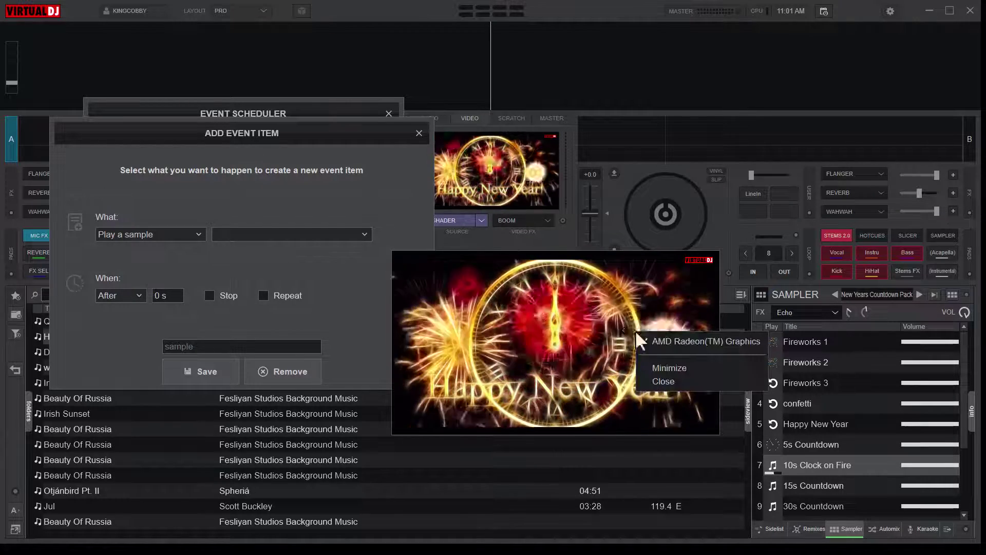
click(662, 381)
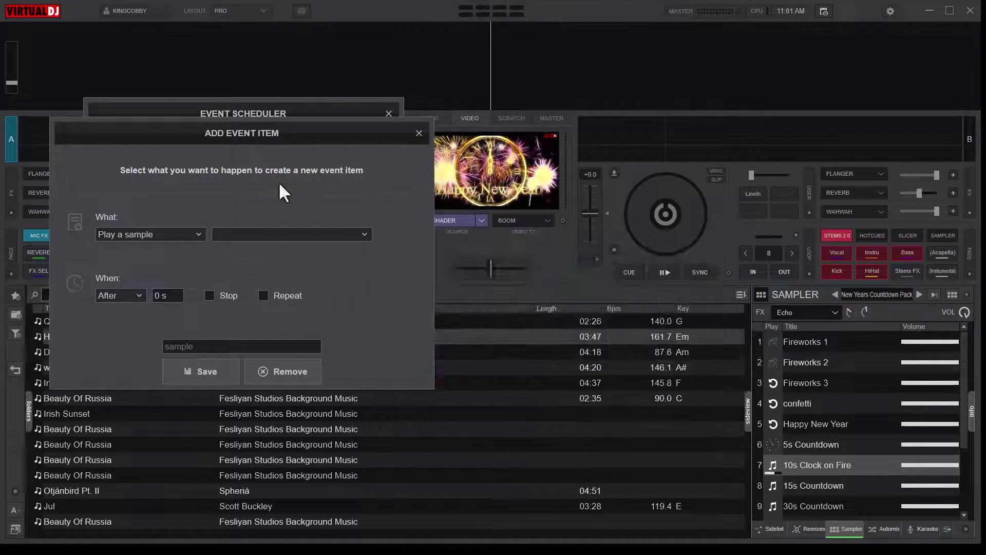
Pick 10s Clock on Fire as the event's sample and select the delay value.
drag(281, 143, 553, 186)
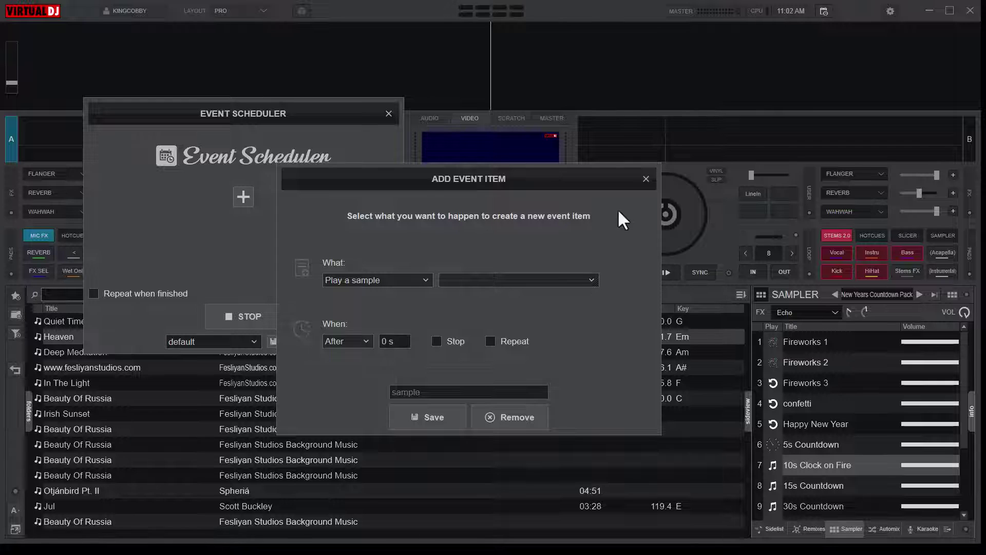
click(485, 280)
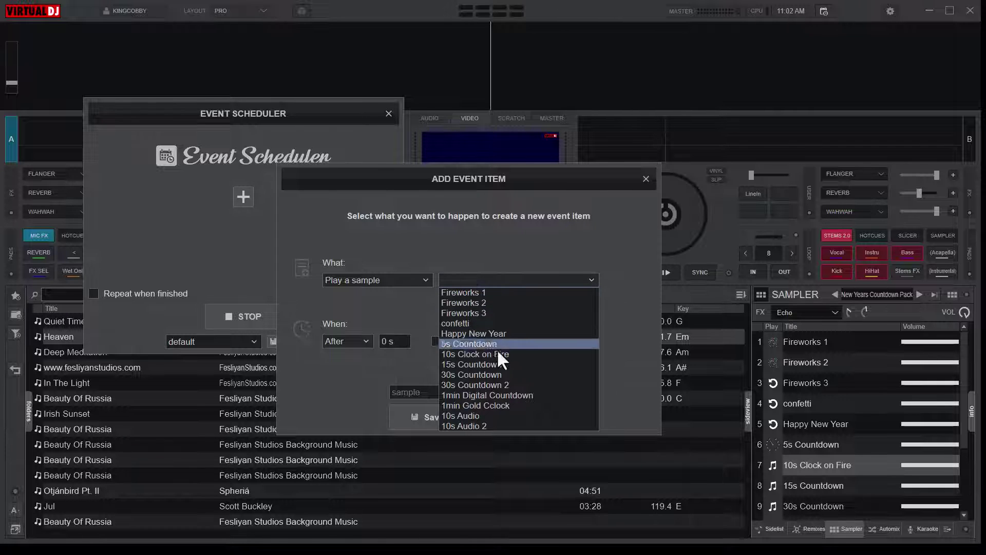
click(483, 354)
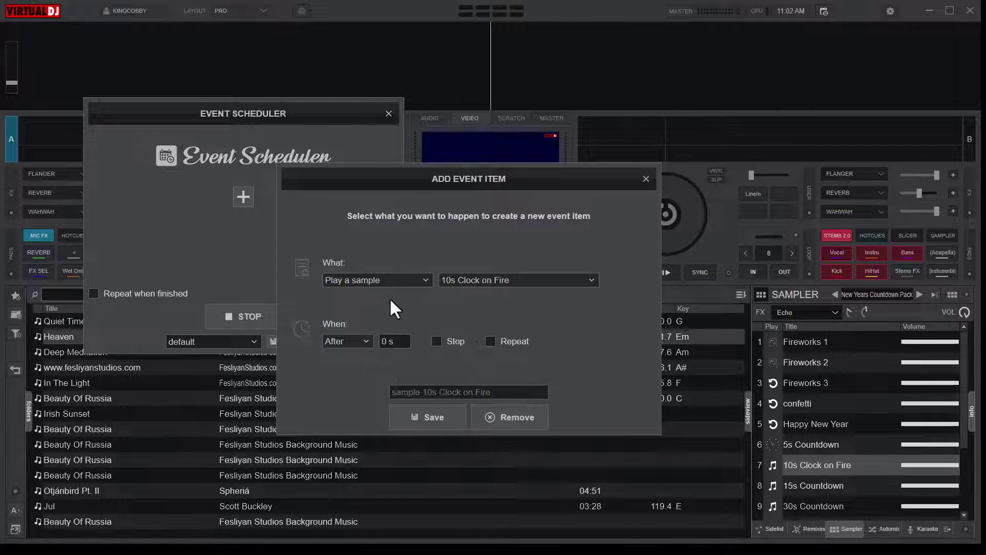
drag(395, 341, 377, 341)
Change the event's delay to 1 minute.
click(396, 341)
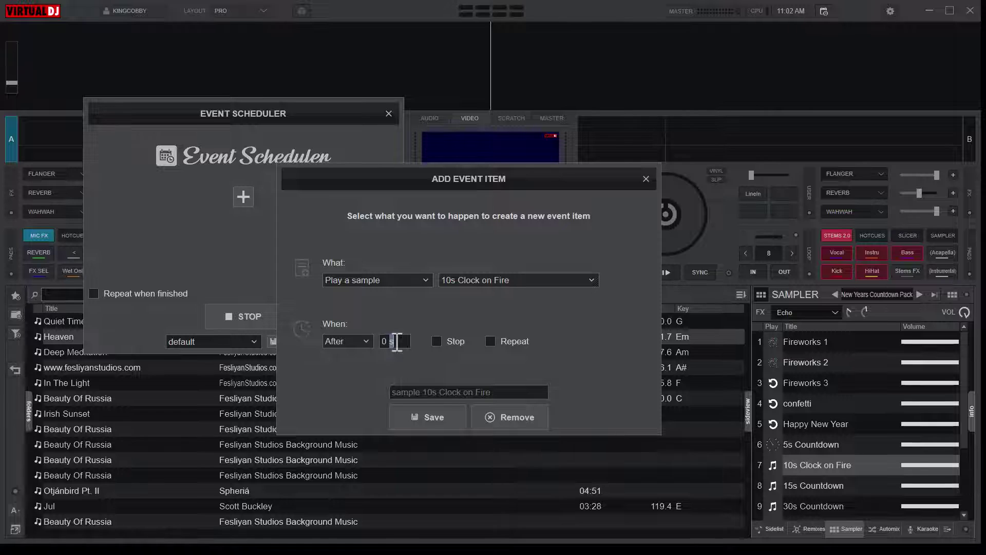
key(BackSpace)
text(m)
click(382, 341)
key(Delete)
key(Delete)
text(1)
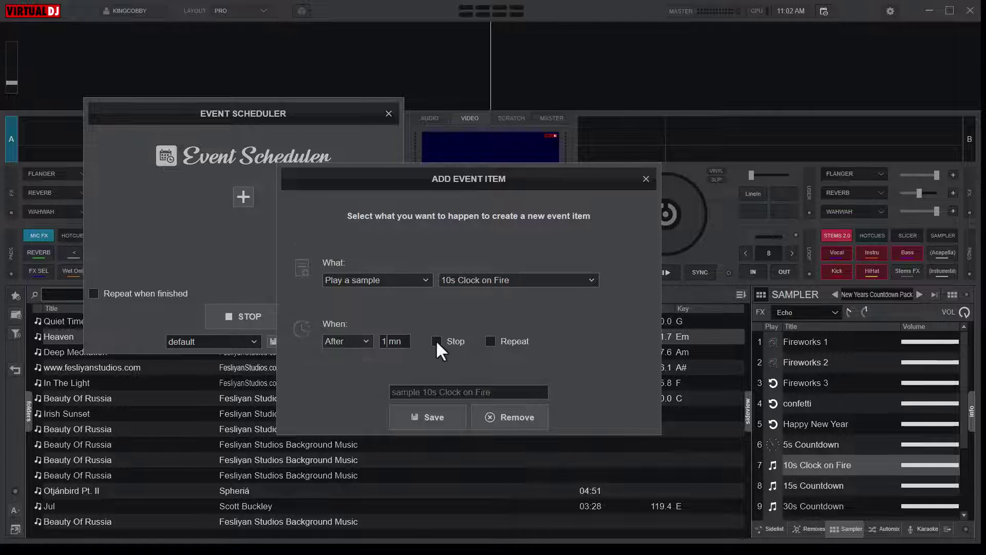
Switch the trigger to At 11:05:50 and save the Clock on Fire event.
click(352, 339)
click(352, 362)
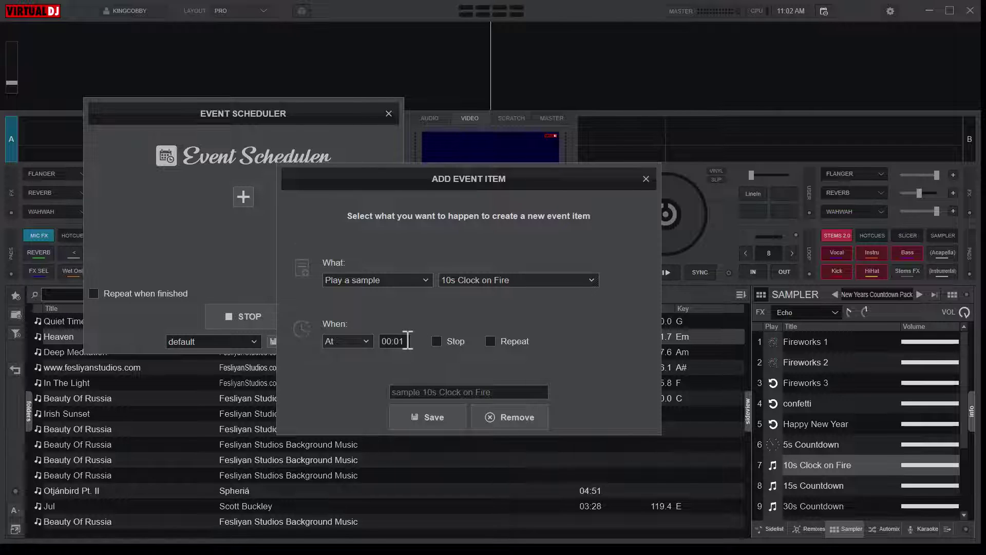
drag(405, 341, 358, 341)
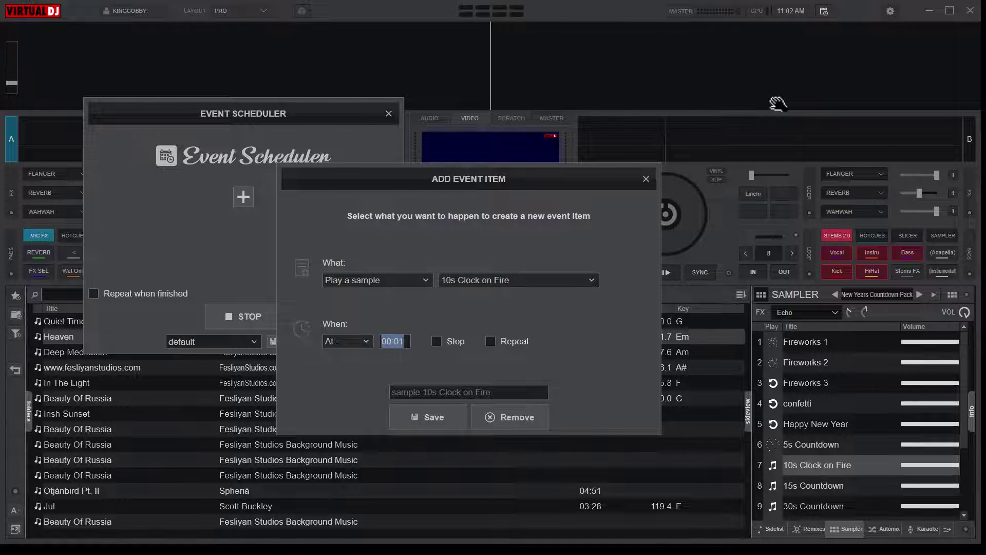
text(11:0)
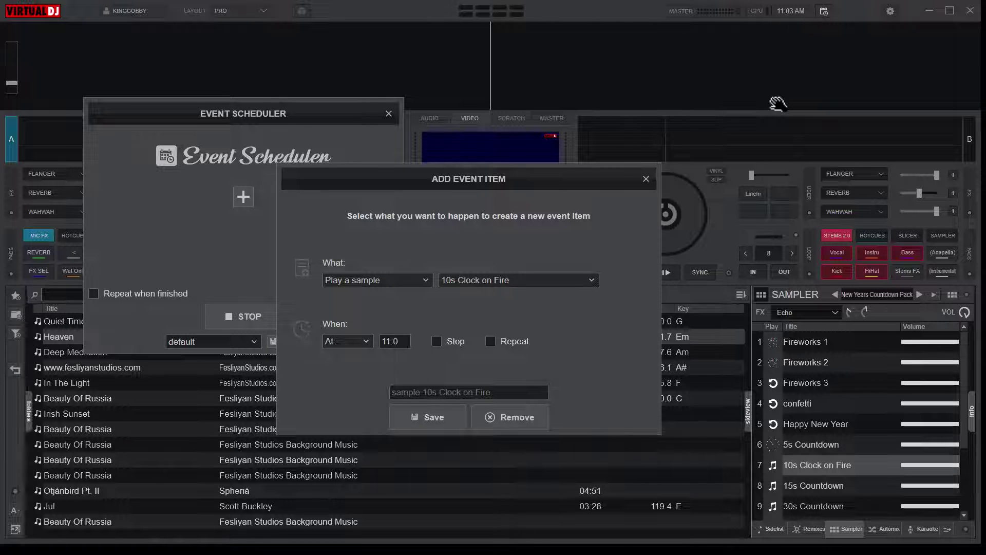
text(5:)
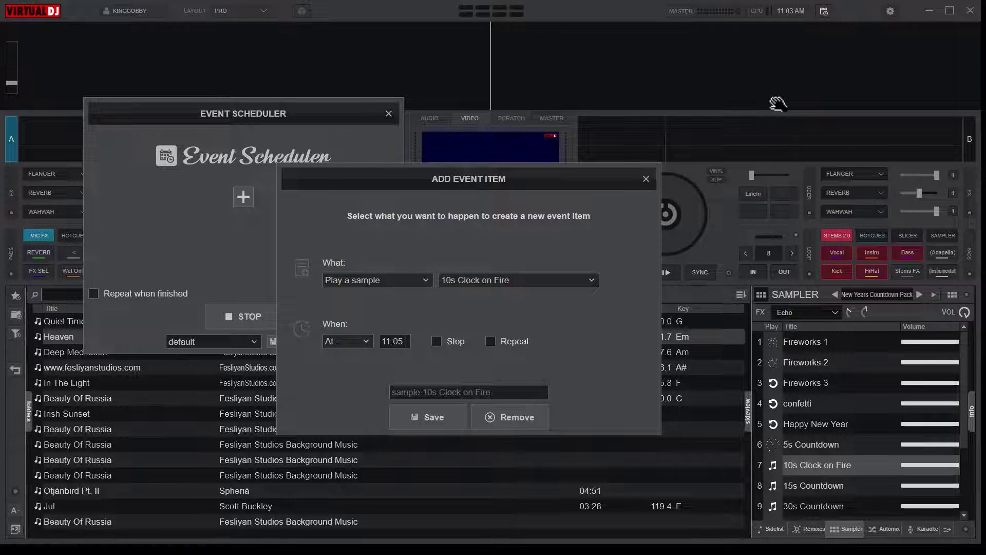
text(50)
key(Home)
key(Right)
key(Right)
key(Right)
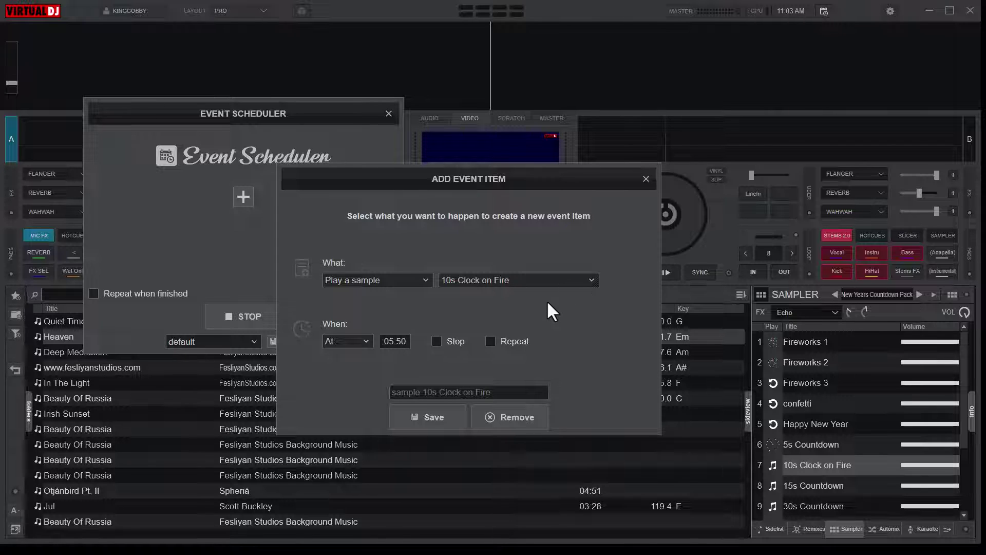
click(445, 420)
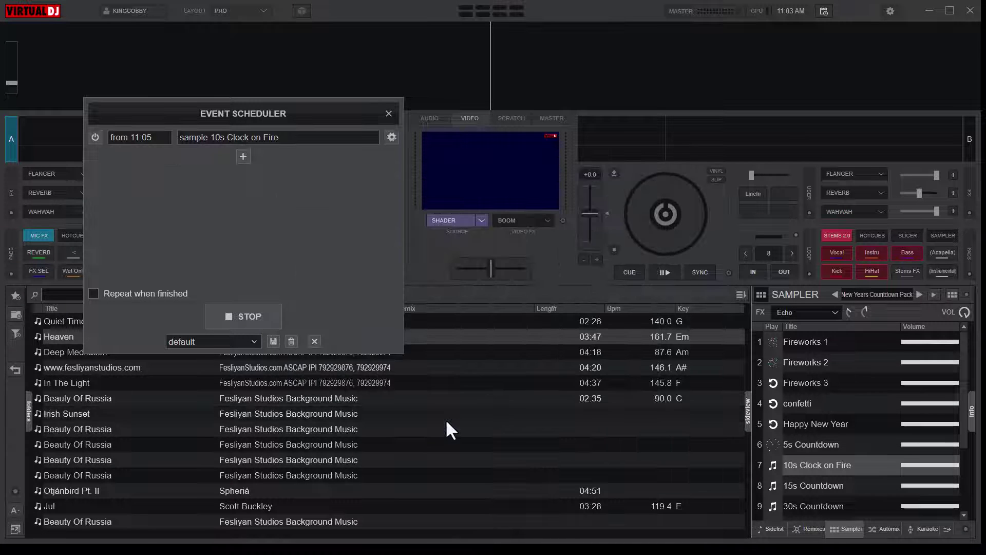
Add another event item that plays the 10s Audio sample.
click(243, 156)
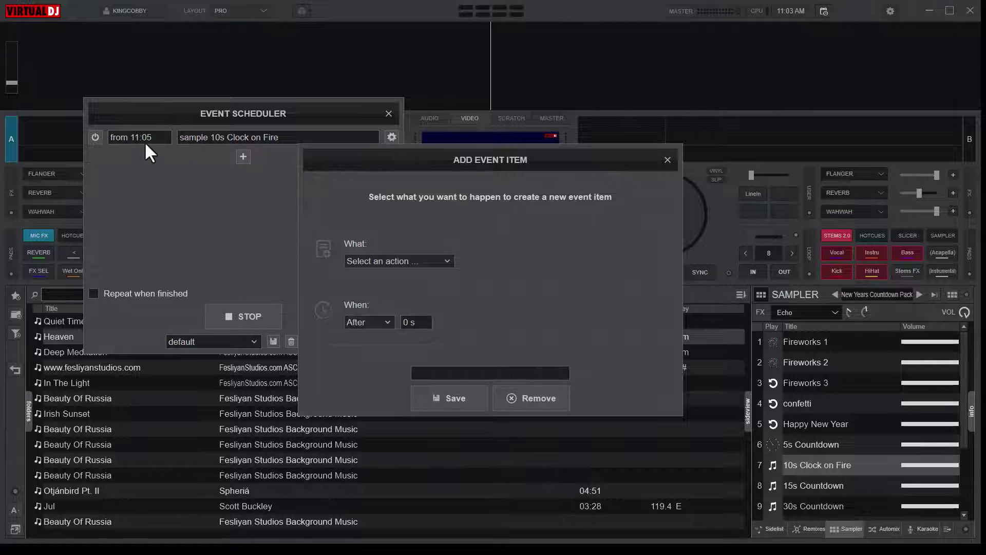
click(409, 261)
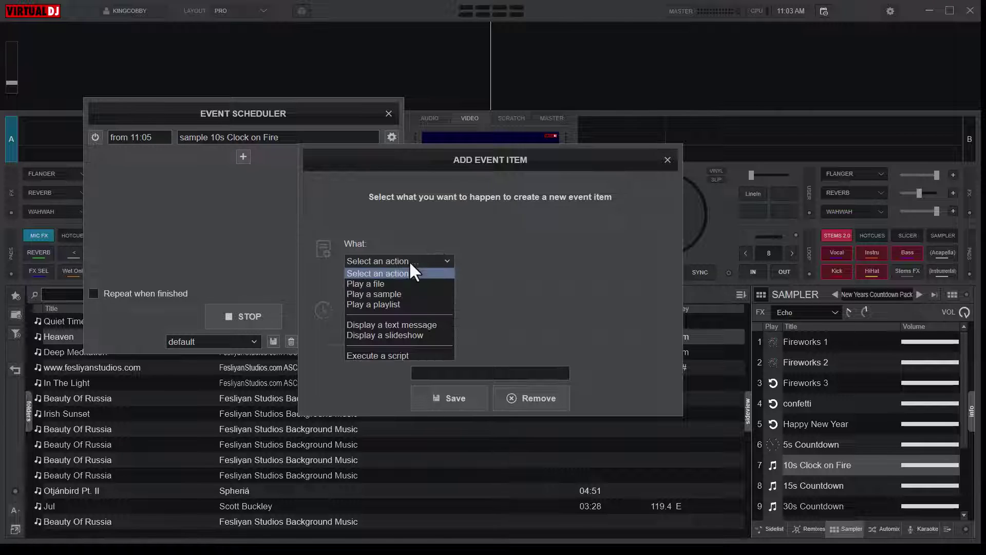
click(381, 294)
click(488, 261)
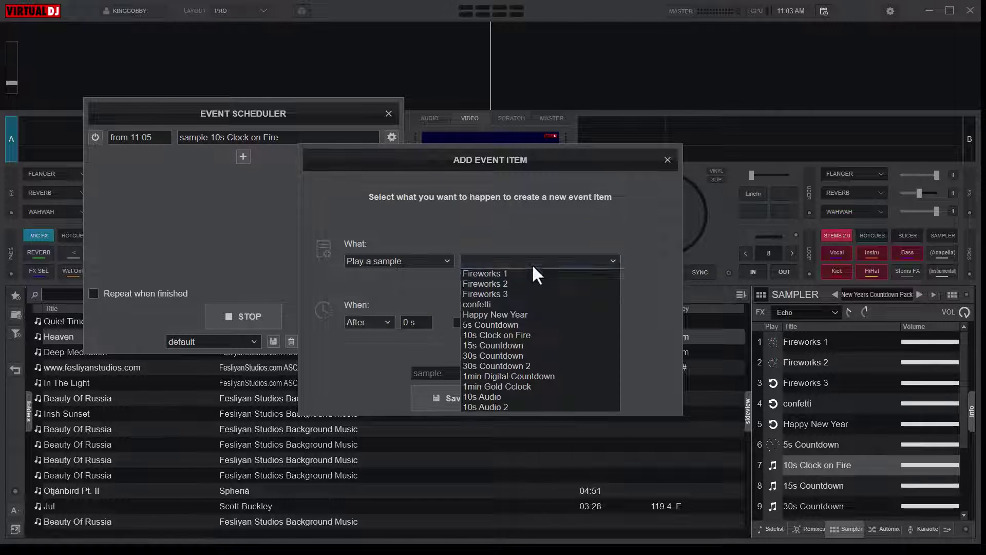
click(493, 396)
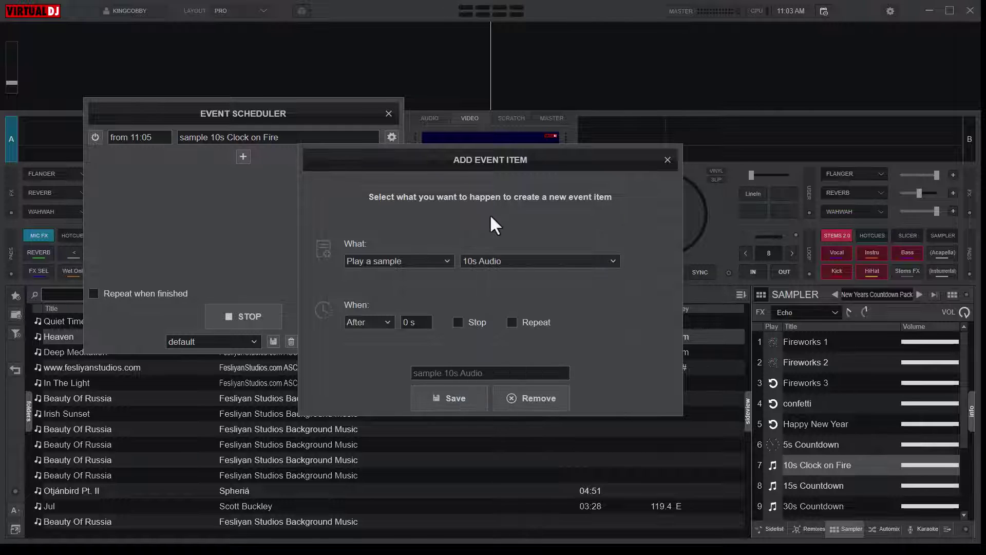
Set the 10s Audio event to trigger At 11:03:50 and save it.
click(378, 323)
click(371, 340)
drag(410, 322, 383, 325)
text(11)
key(shift+Right)
key(shift+Right)
text(03)
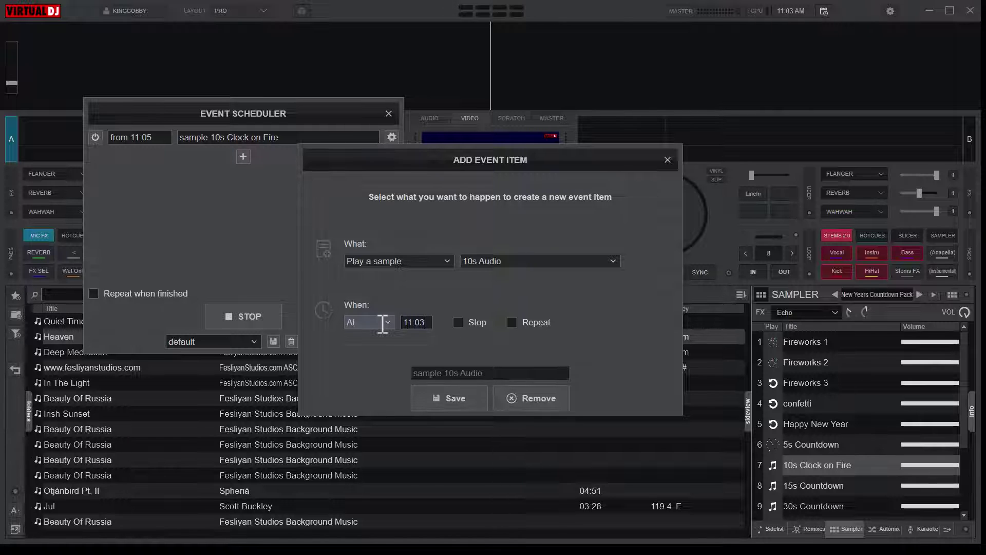
text(:50)
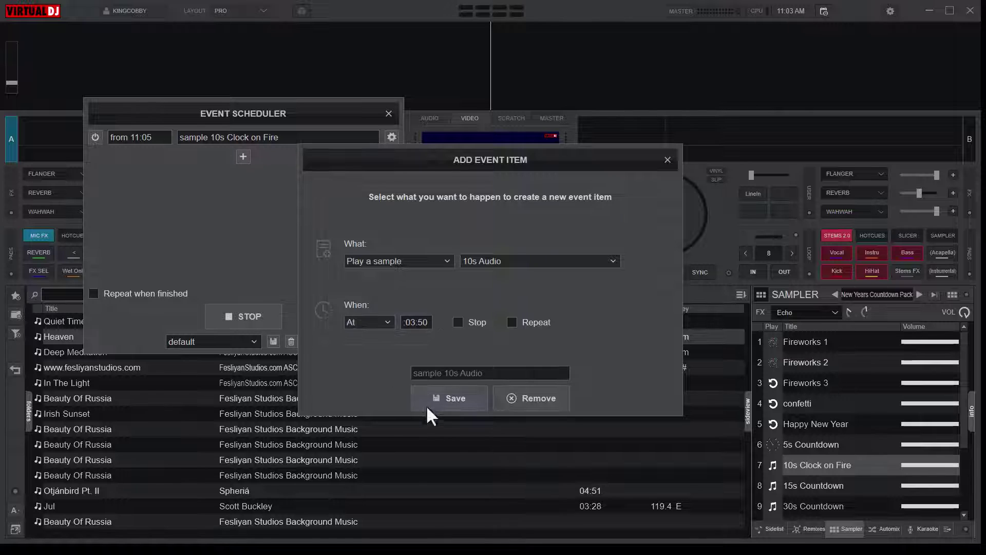
click(455, 397)
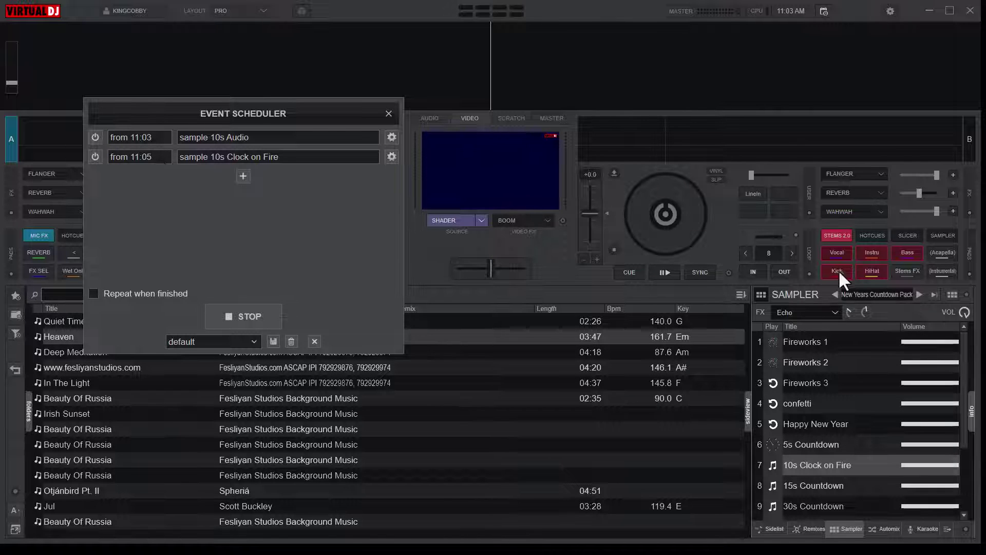
Keep the New Years Countdown Pack bank and select 10s Audio in the sampler list.
click(892, 297)
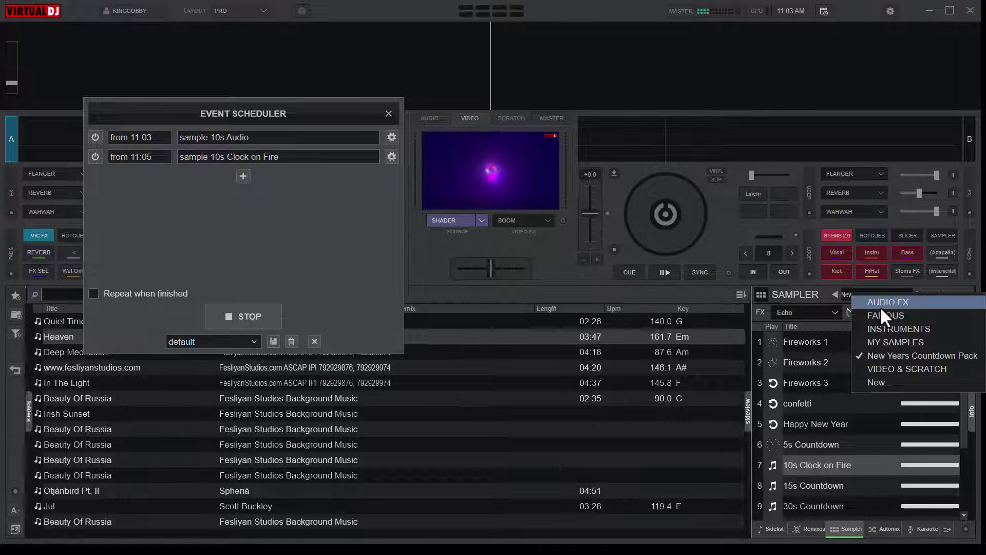
click(778, 463)
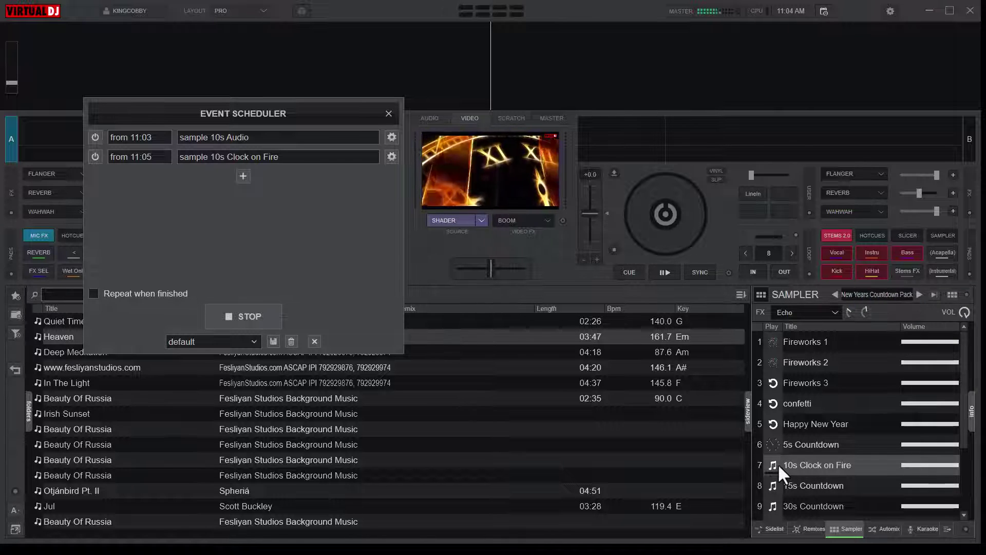
scroll(822, 470, down, 2)
scroll(822, 471, down, 3)
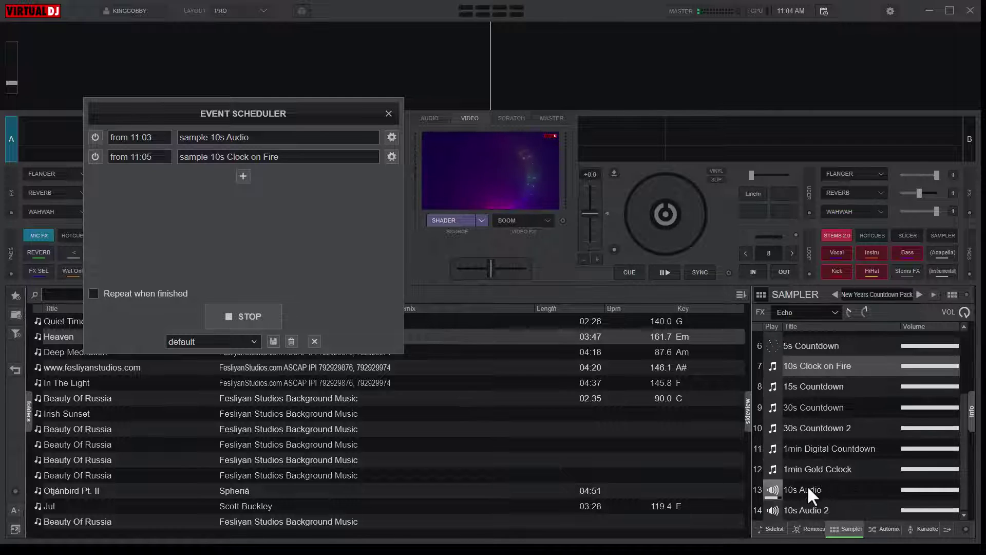
click(791, 488)
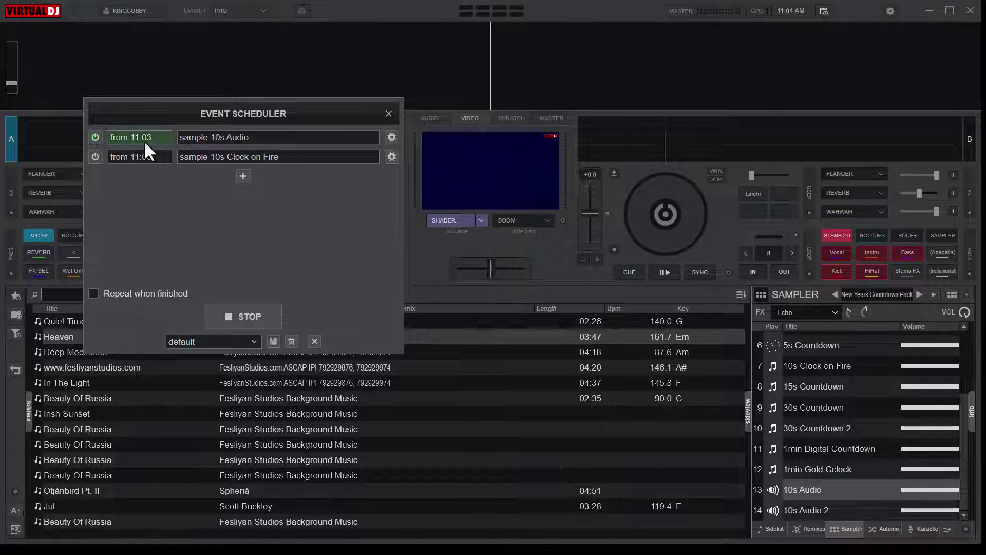
Reschedule the 10s Audio event to 11:05 and load the AUDIO FX sampler bank.
click(392, 137)
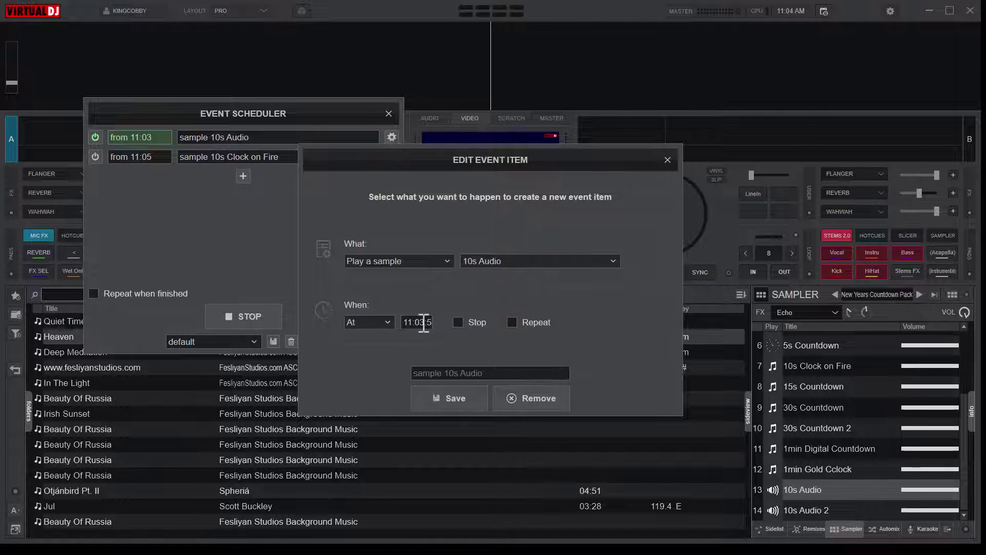
key(BackSpace)
text(5)
click(457, 406)
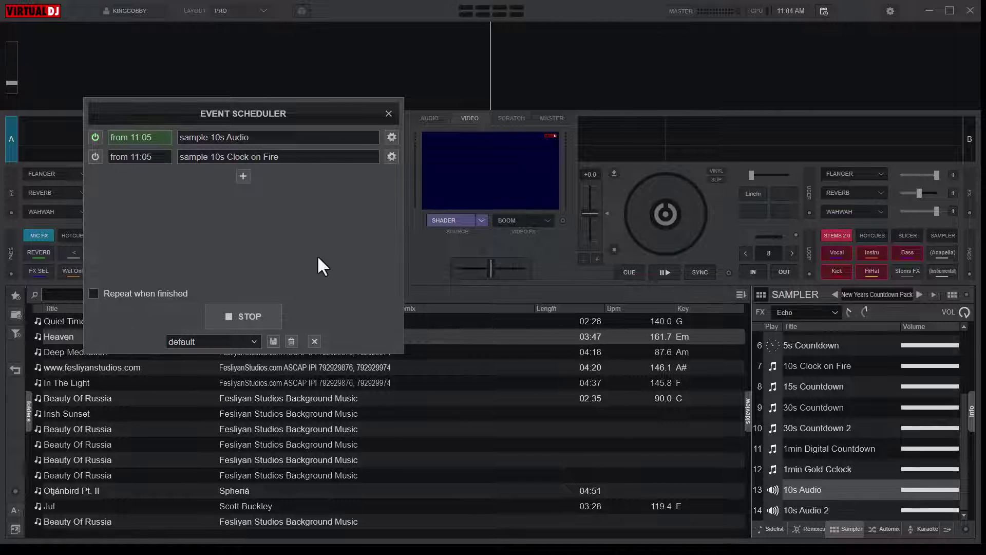
click(887, 292)
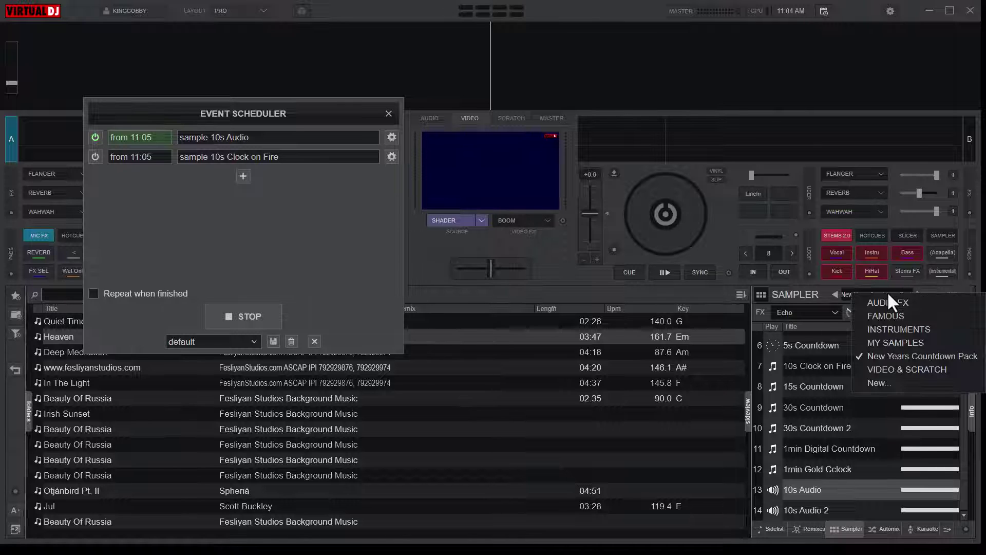
click(894, 302)
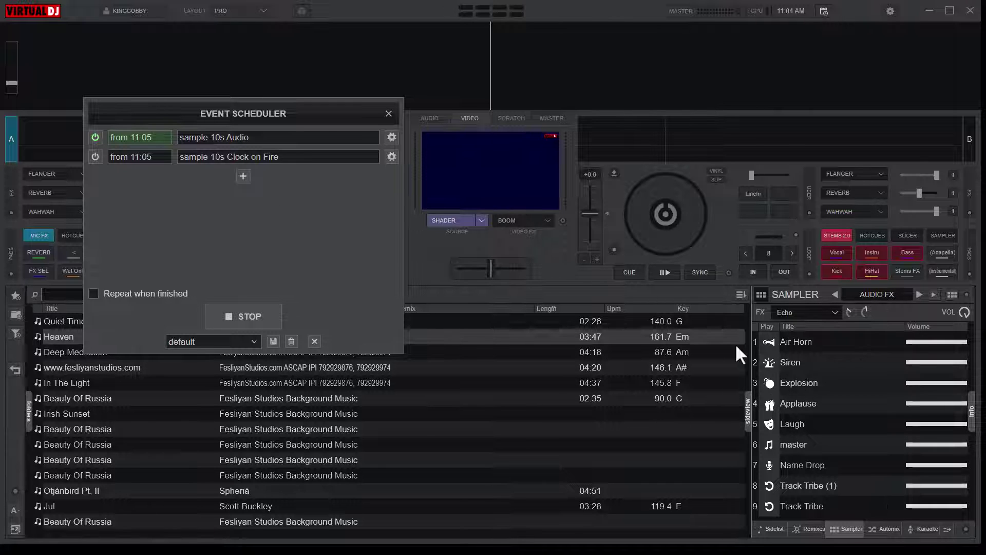
Add a new event item that plays the Applause sample.
click(243, 176)
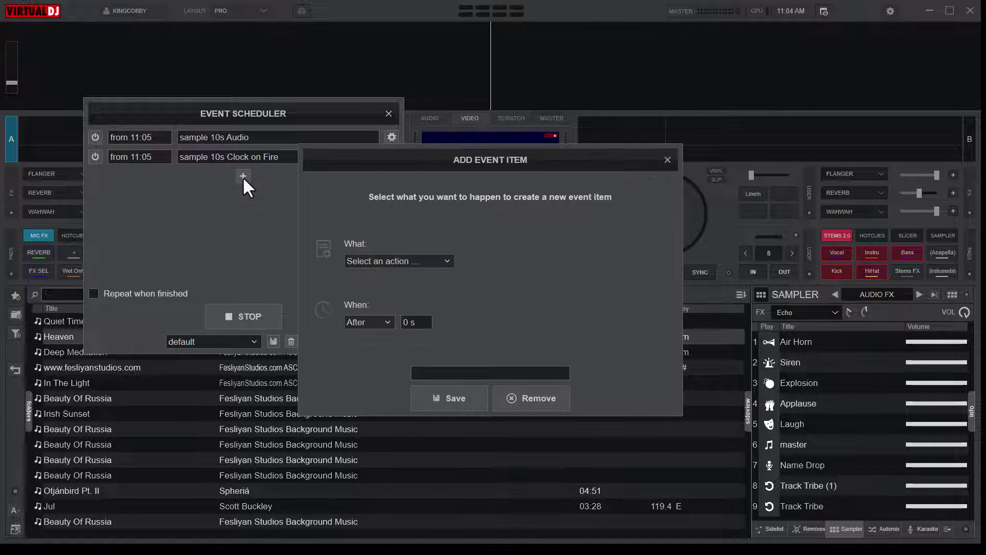
click(427, 260)
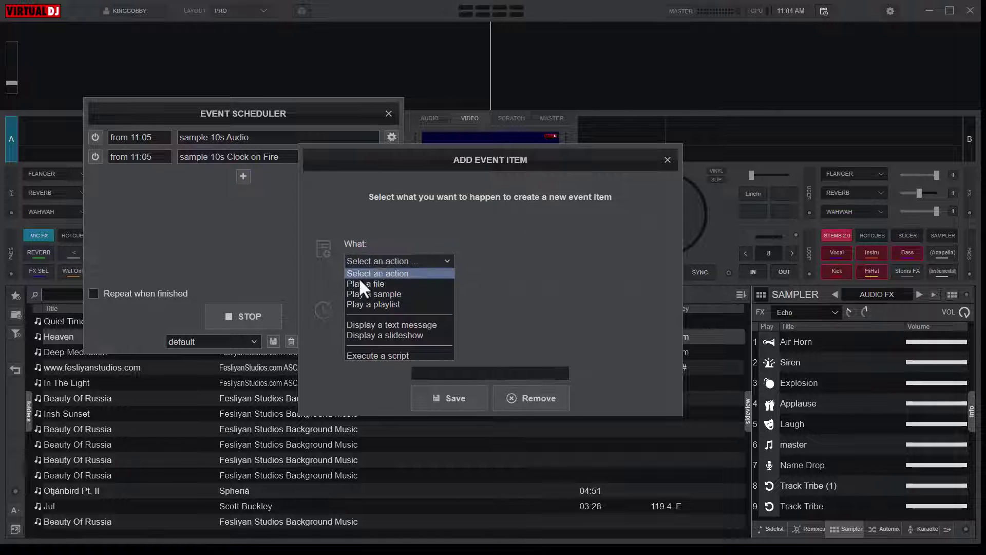
click(382, 294)
click(411, 261)
click(544, 261)
click(556, 261)
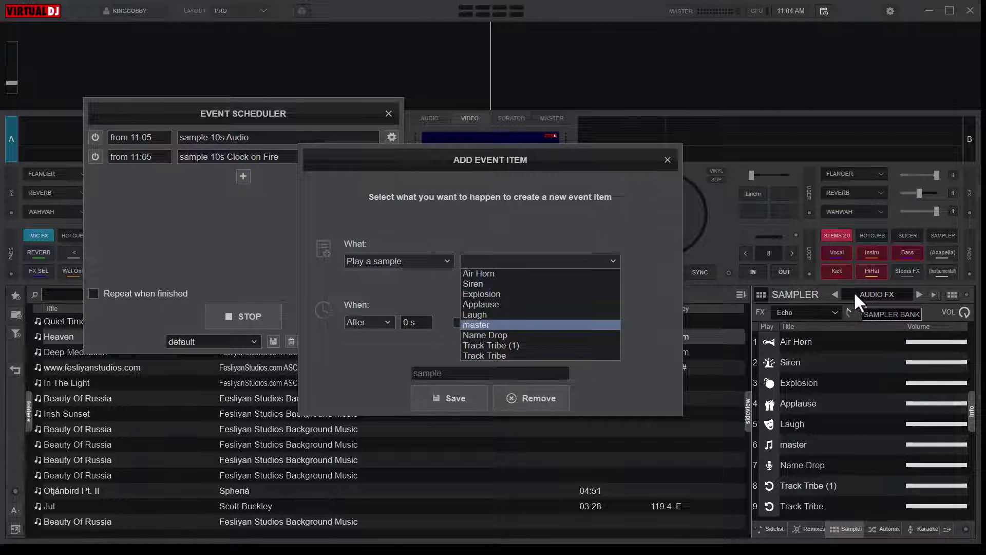
key(Down)
key(Down)
key(Down)
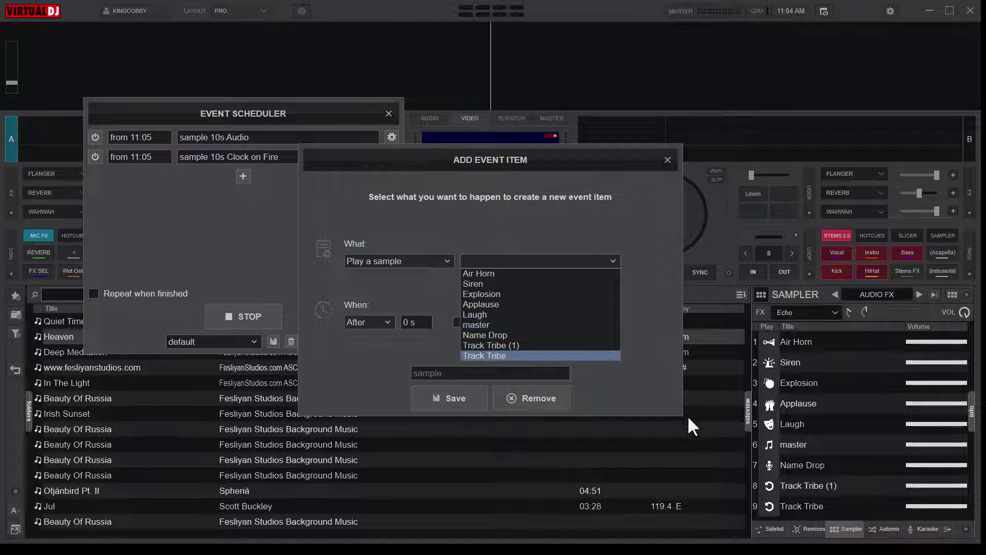
click(486, 305)
Set the Applause event to trigger At 11:06:00 and save it.
click(368, 323)
click(374, 344)
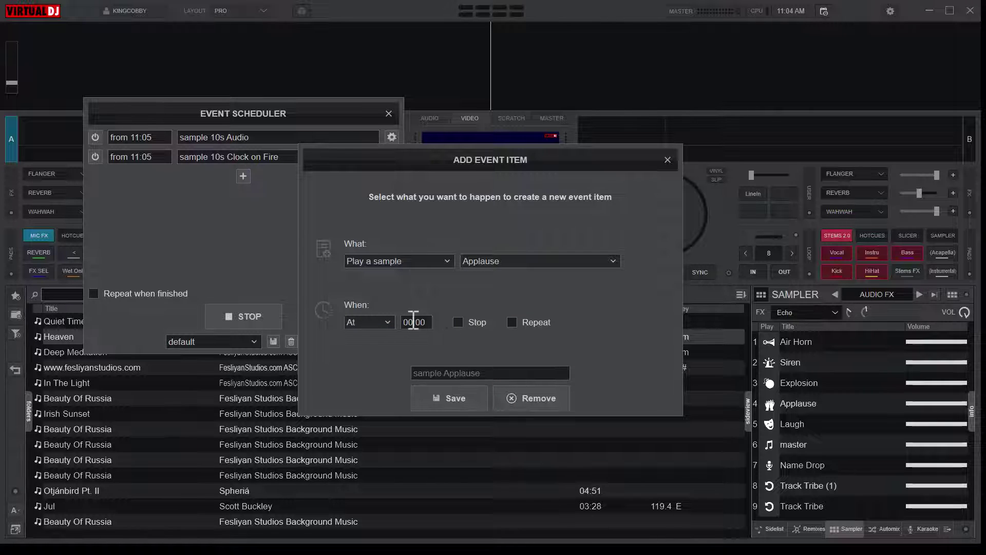
drag(413, 321, 381, 319)
text(11)
text(00)
click(456, 399)
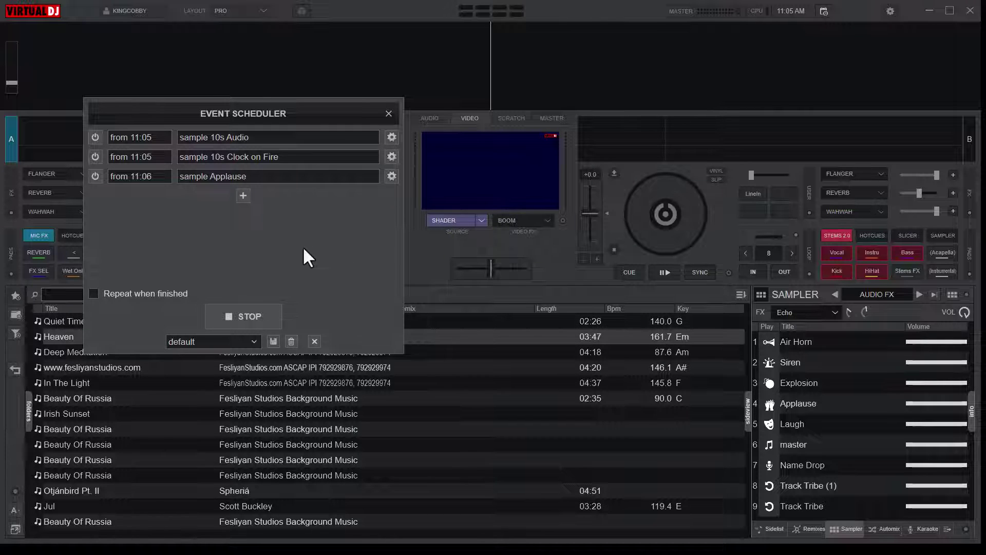
Stop and restart the event scheduler, then add an event playing the Siren sample.
click(248, 316)
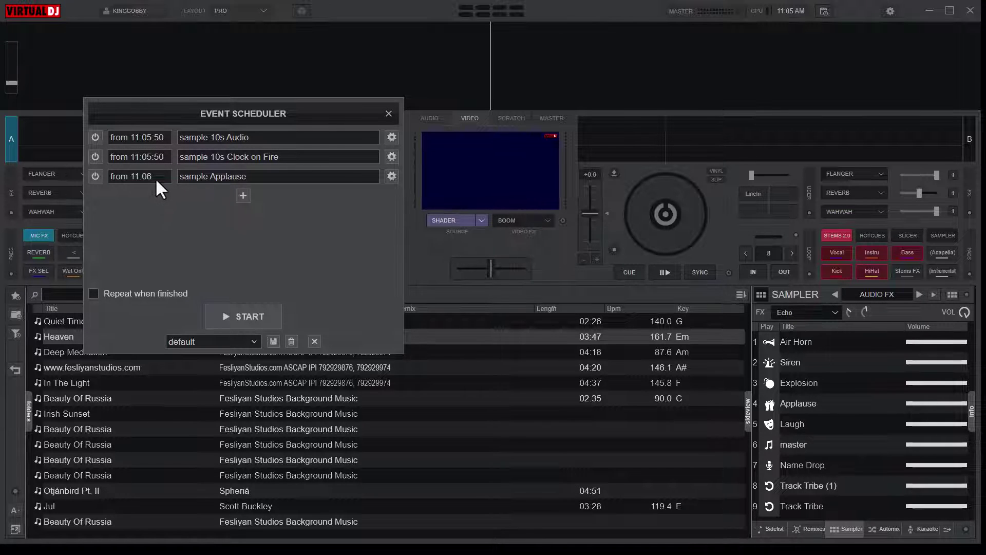
click(242, 319)
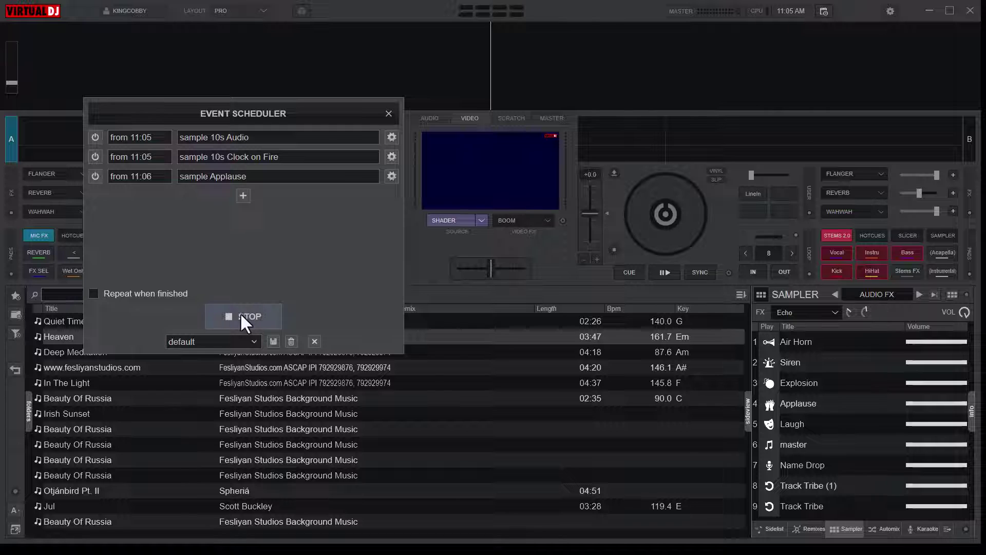
click(244, 196)
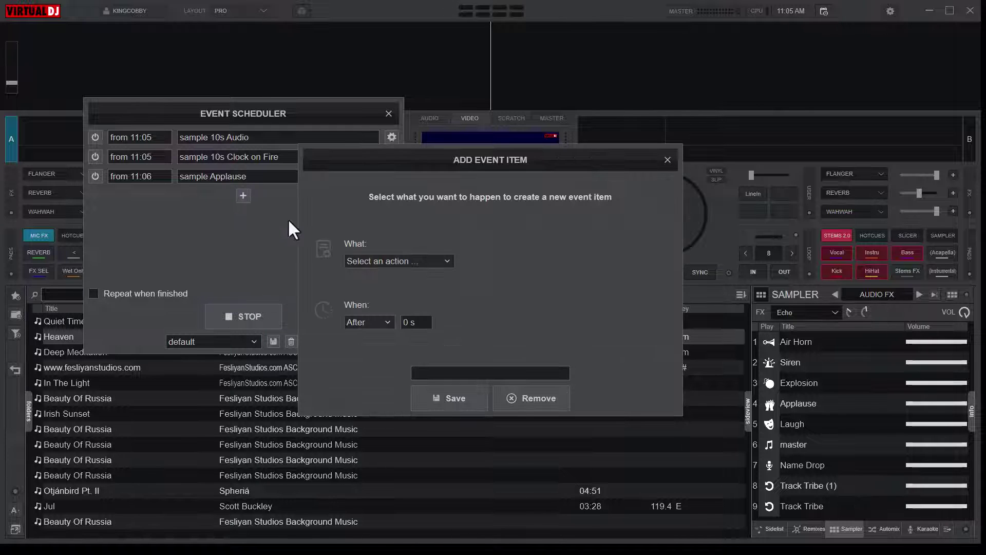
click(413, 261)
click(391, 294)
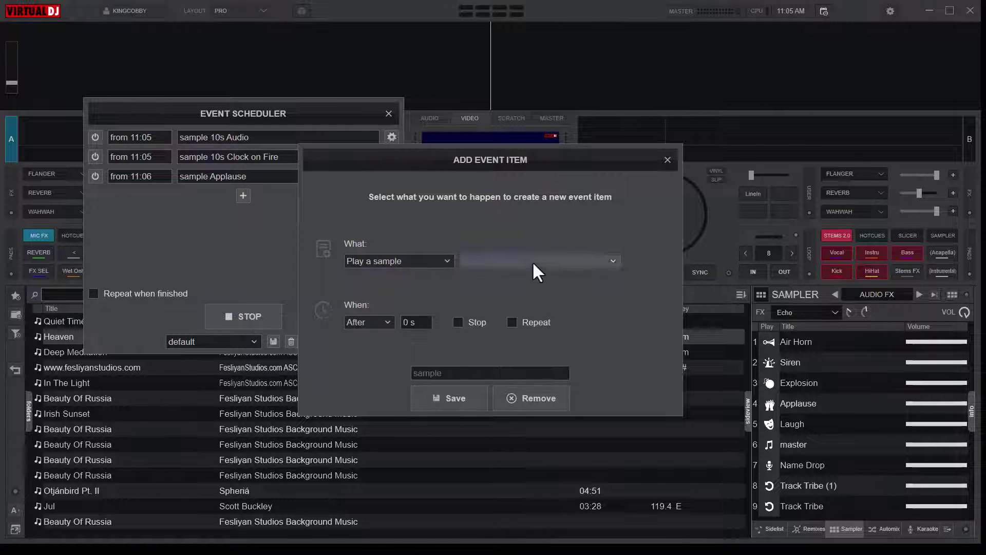
click(532, 261)
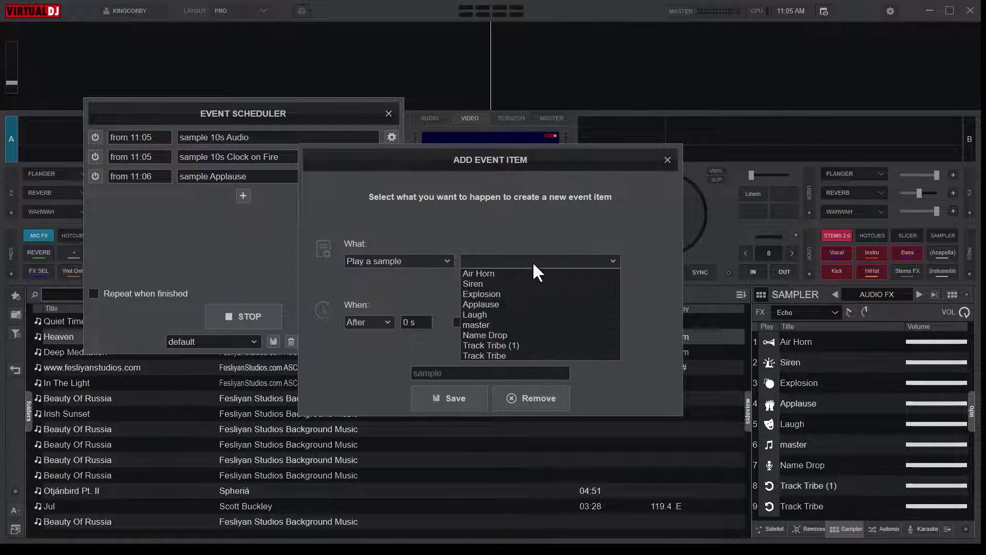
click(482, 283)
Set the Siren event to trigger At 11:06 and save it.
click(380, 322)
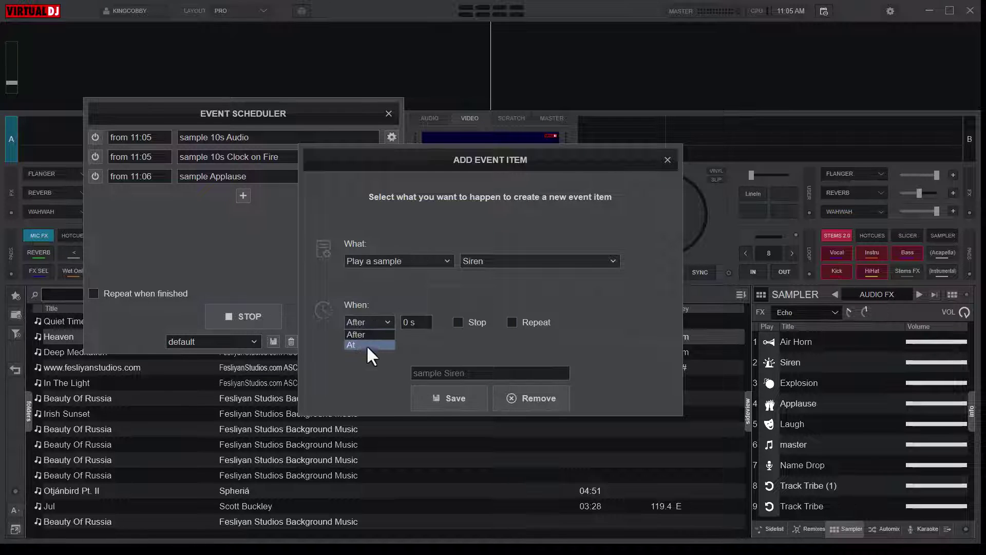
click(364, 341)
text(11:06)
click(461, 397)
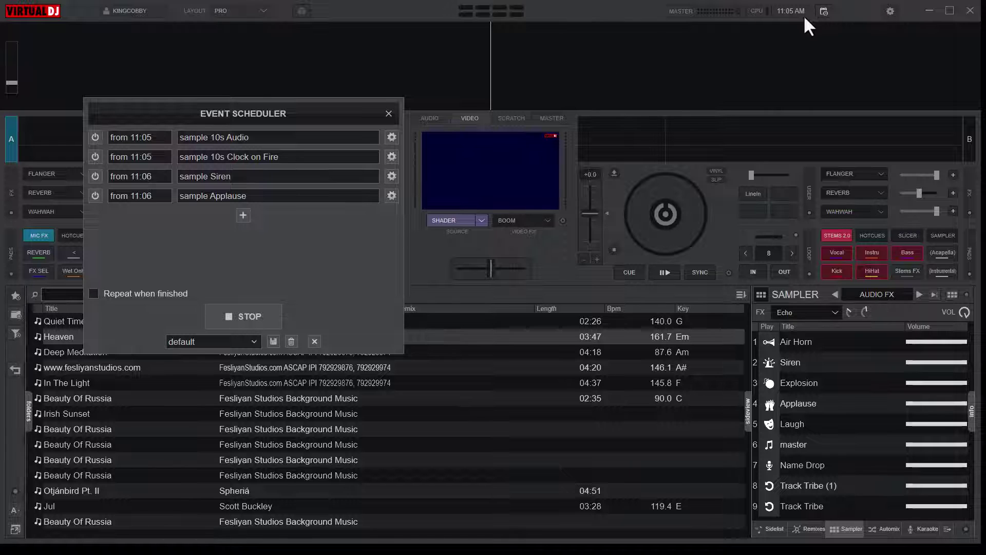
Let the 10s Audio, Clock on Fire, Siren and Applause events play, then stop the scheduler.
mouse_move(795, 12)
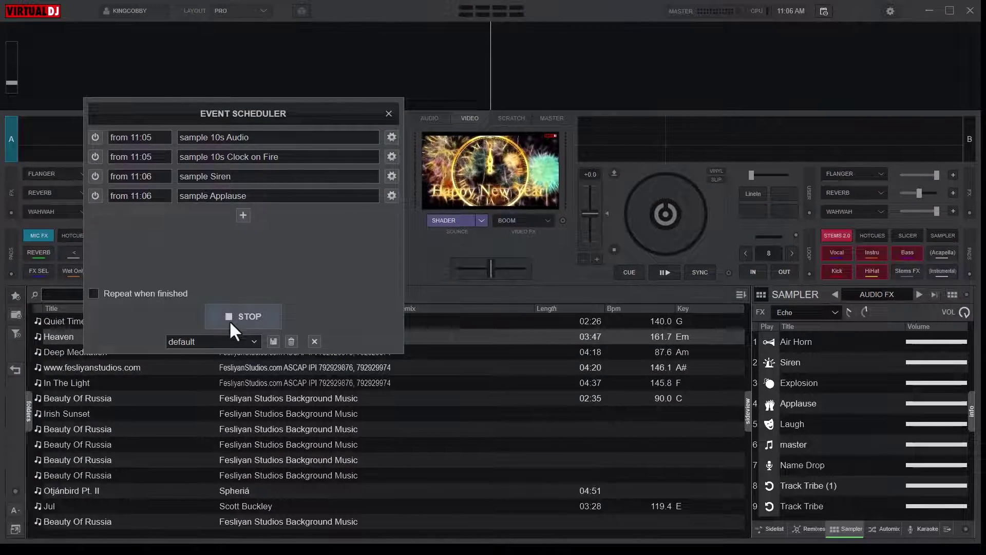
click(143, 370)
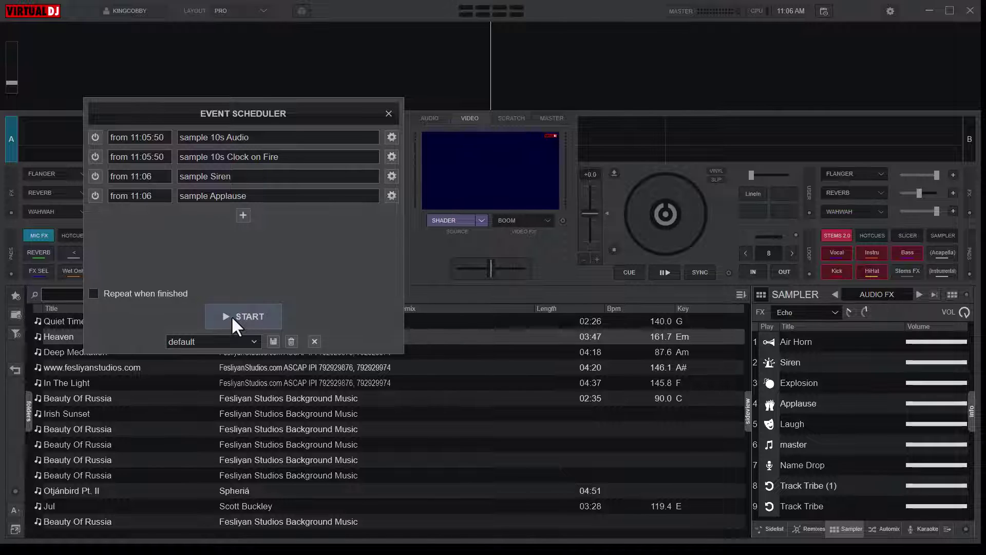
Add a new blank event item, browsing the What action list without choosing anything.
click(243, 216)
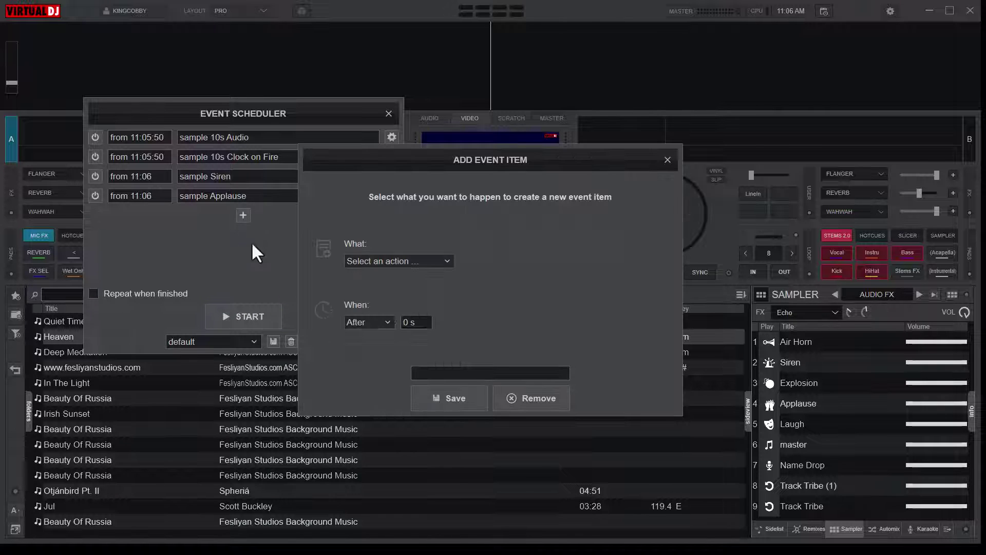
click(395, 257)
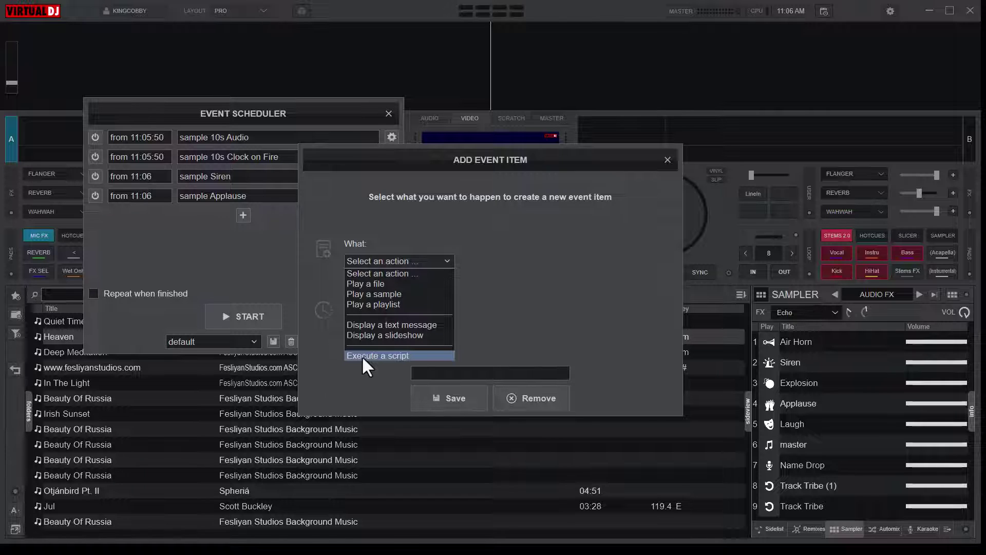
click(193, 247)
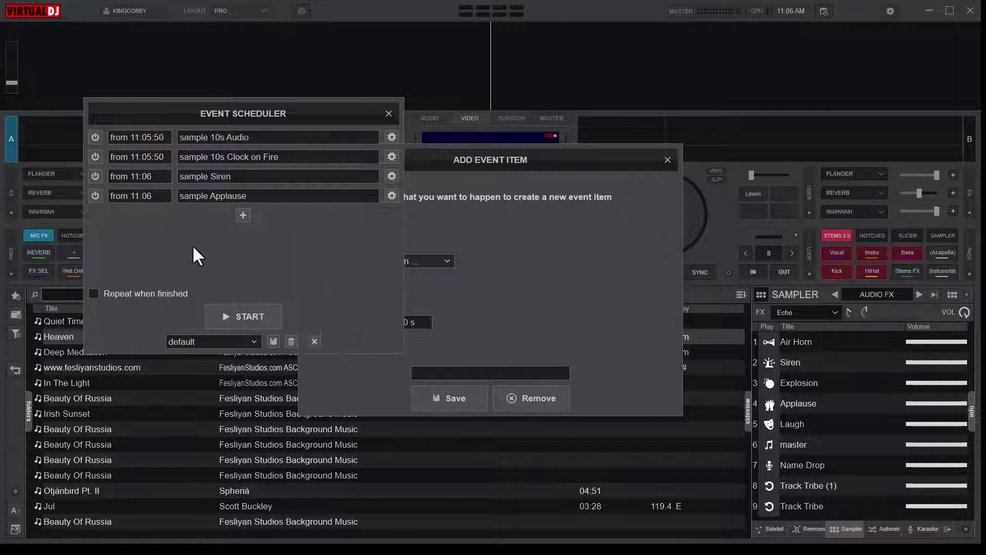
click(241, 216)
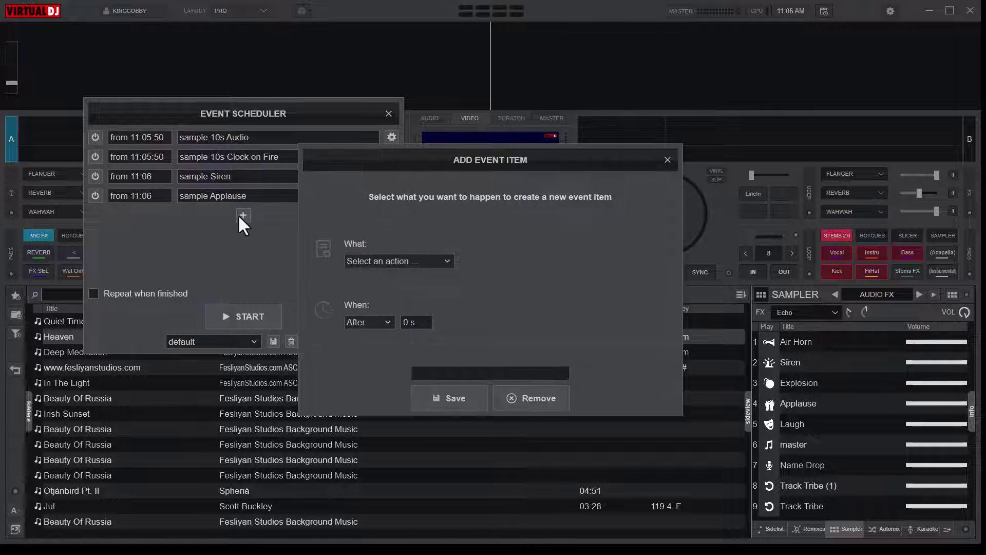
Make the event play the Siren sample, triggered At a clock time.
click(403, 262)
click(394, 294)
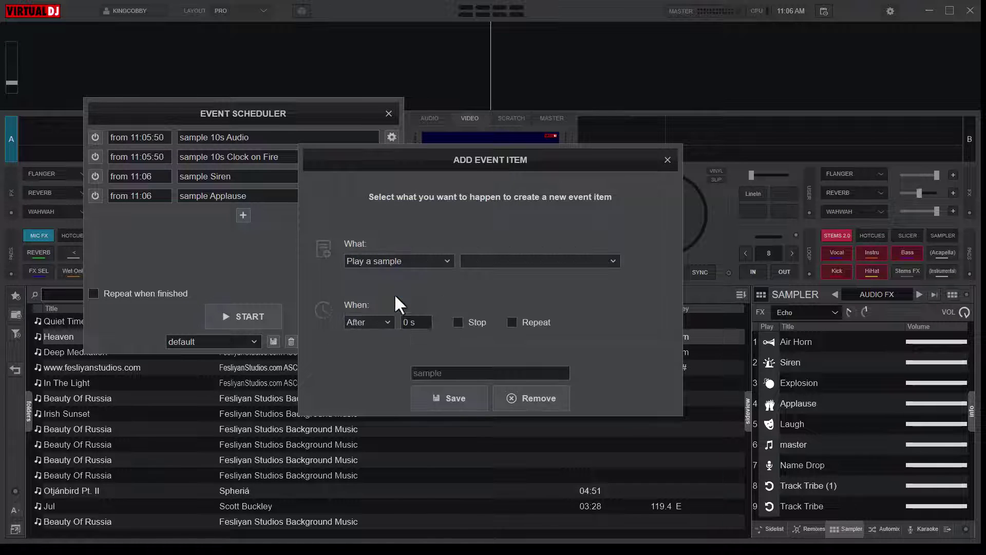
click(523, 255)
click(506, 282)
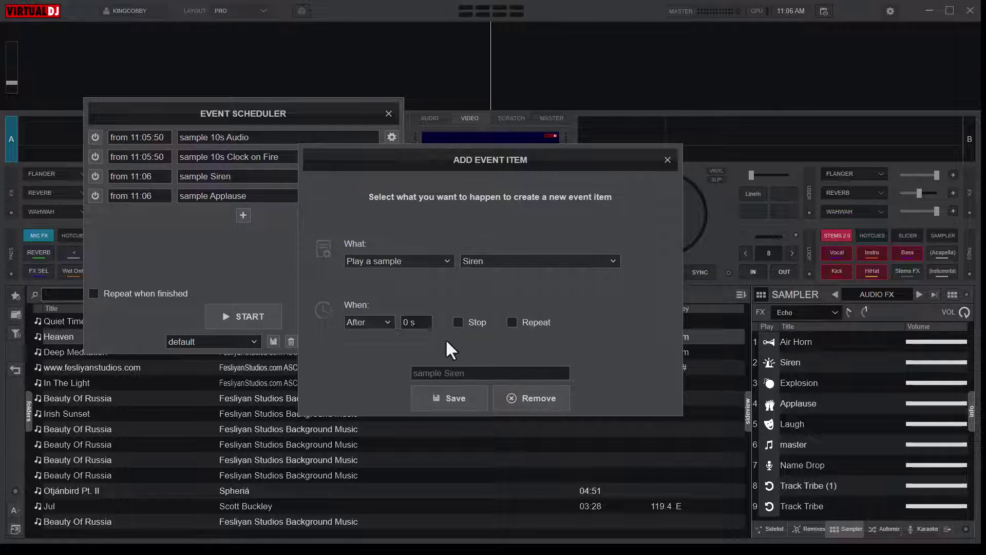
click(377, 324)
click(361, 339)
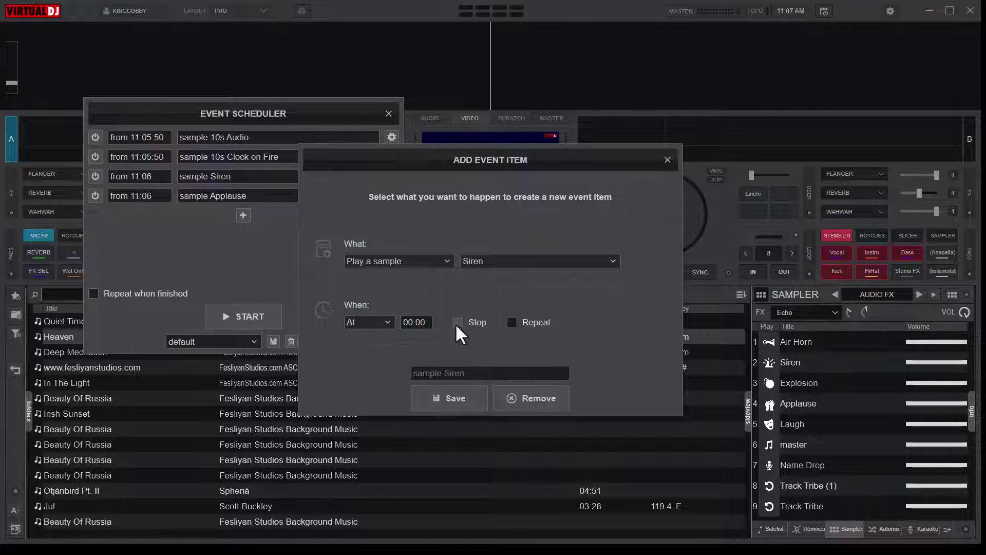
Try the stop-until and Repeat options, then leave both stop and repeat turned off.
click(456, 322)
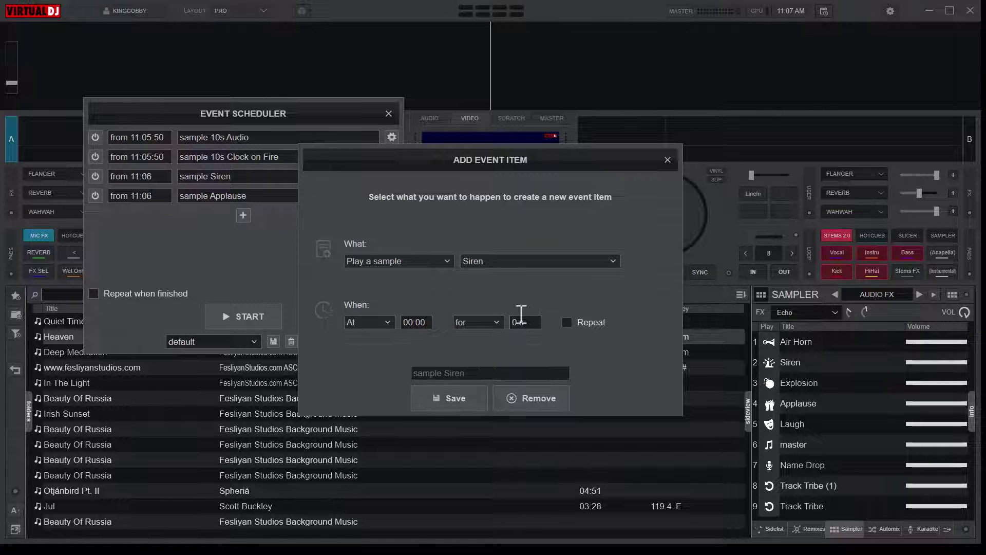
click(498, 320)
click(465, 355)
click(519, 322)
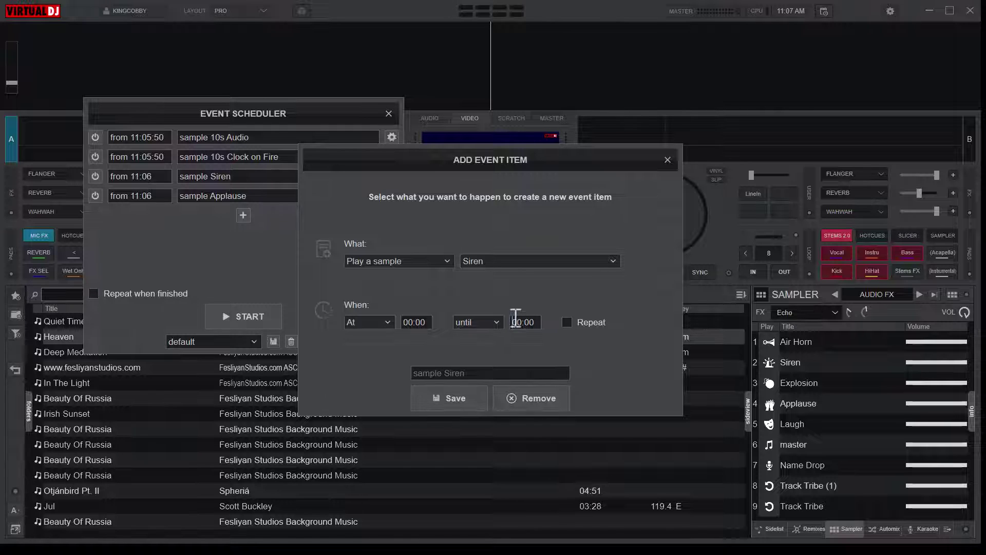
click(485, 324)
click(480, 332)
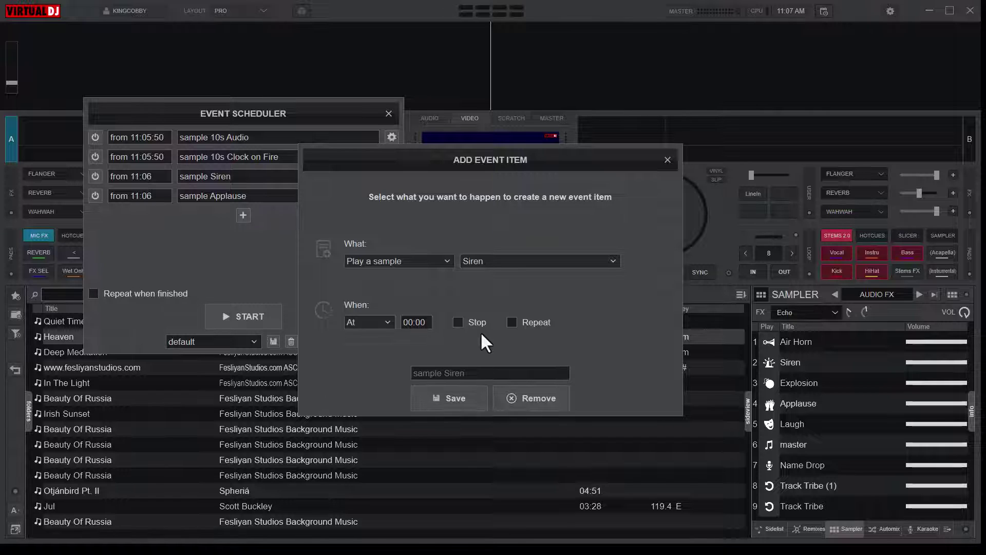
click(512, 321)
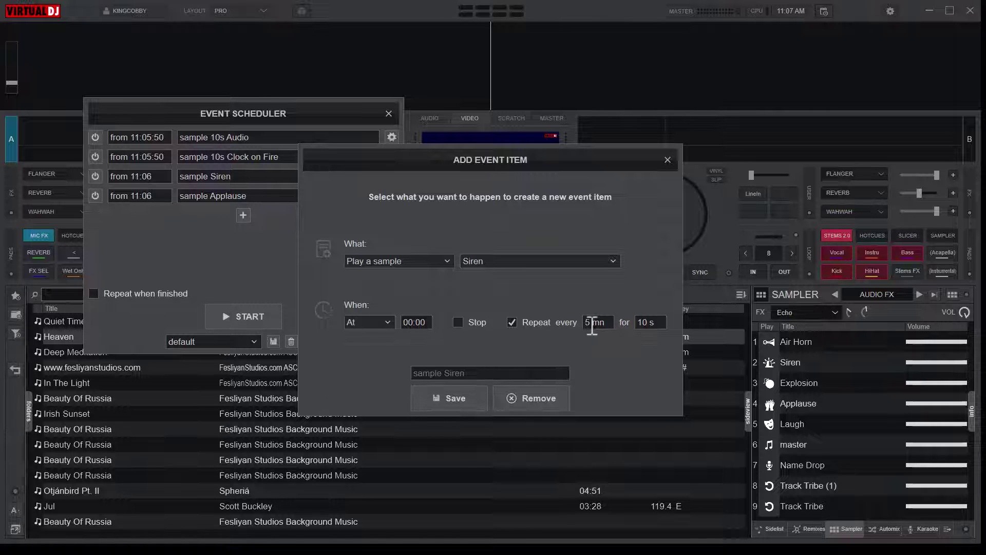
double_click(588, 322)
click(514, 323)
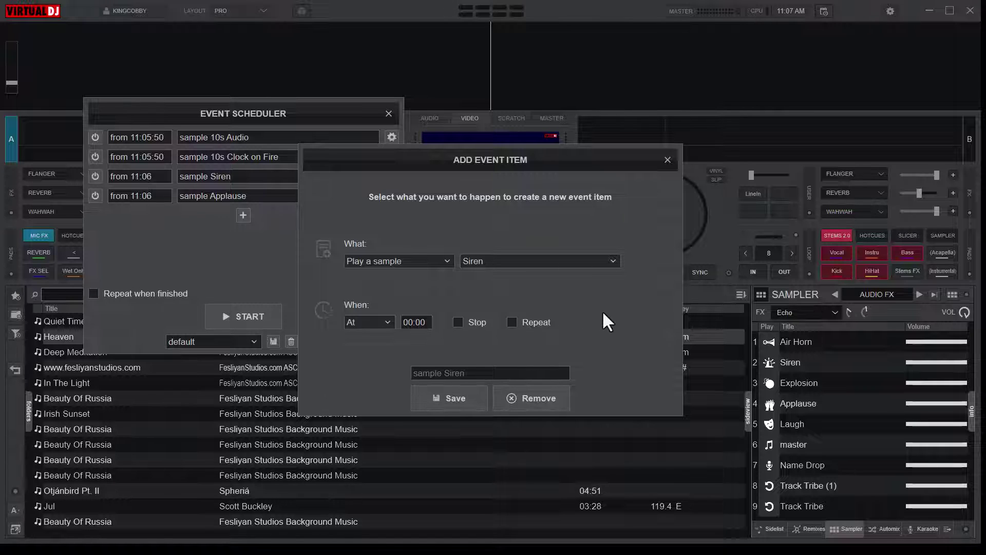